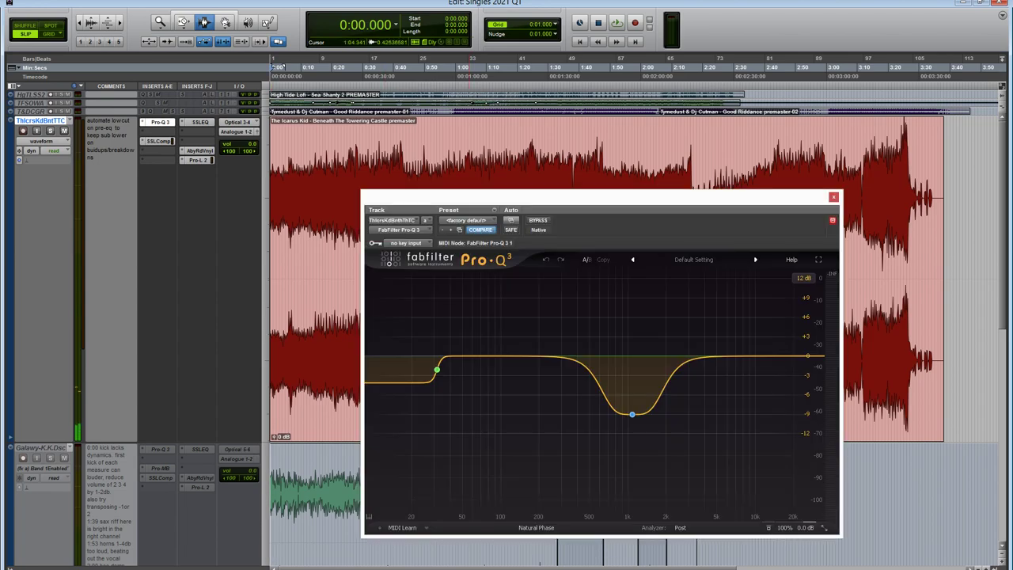
# Close Pro-Q 3, then open and close SSLComp, SSLEQ, AbyRdVnyl and Pro-L 2 in turn.
pyautogui.click(160, 121)
pyautogui.click(158, 141)
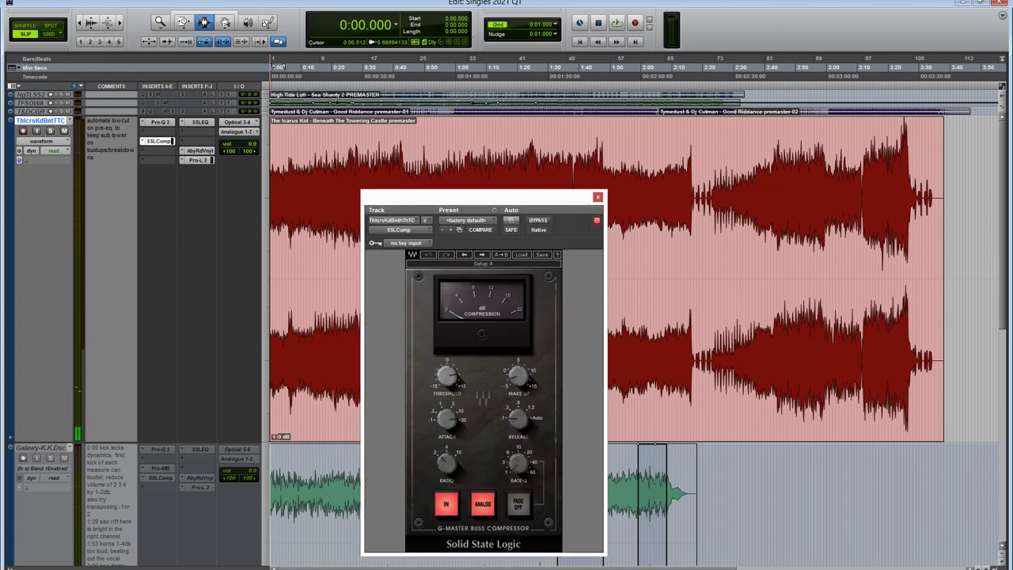
pyautogui.click(158, 140)
pyautogui.click(200, 122)
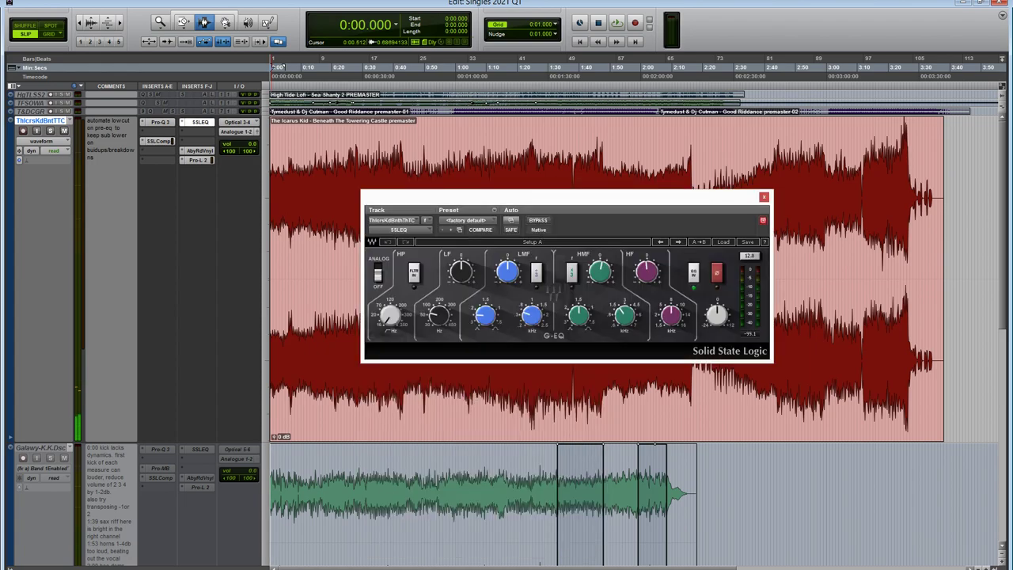
pyautogui.click(199, 122)
pyautogui.click(198, 151)
pyautogui.click(198, 151)
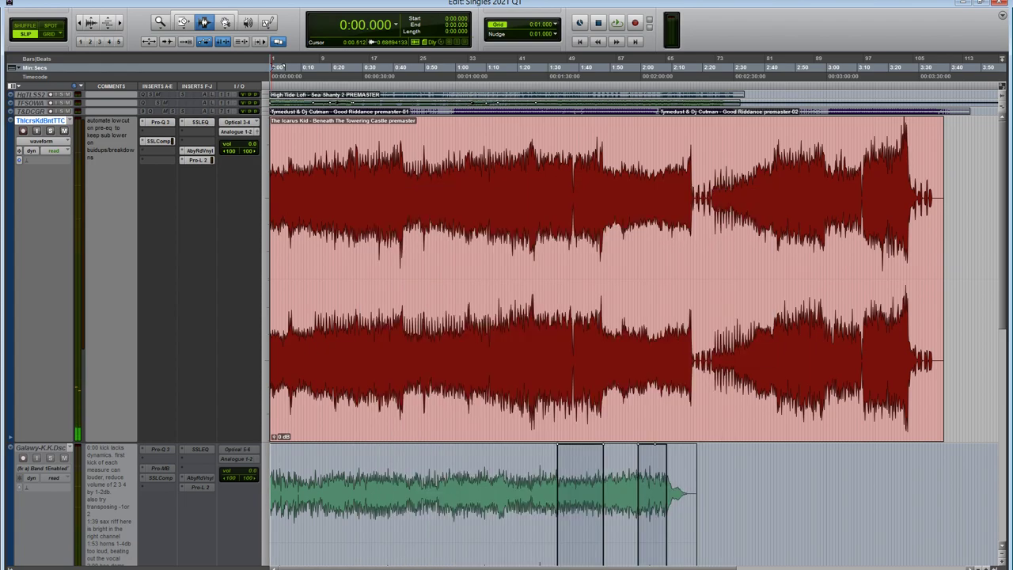
pyautogui.click(198, 160)
pyautogui.click(198, 160)
# Start song playback, briefly switching to OBS and back to Pro Tools.
pyautogui.press('space')
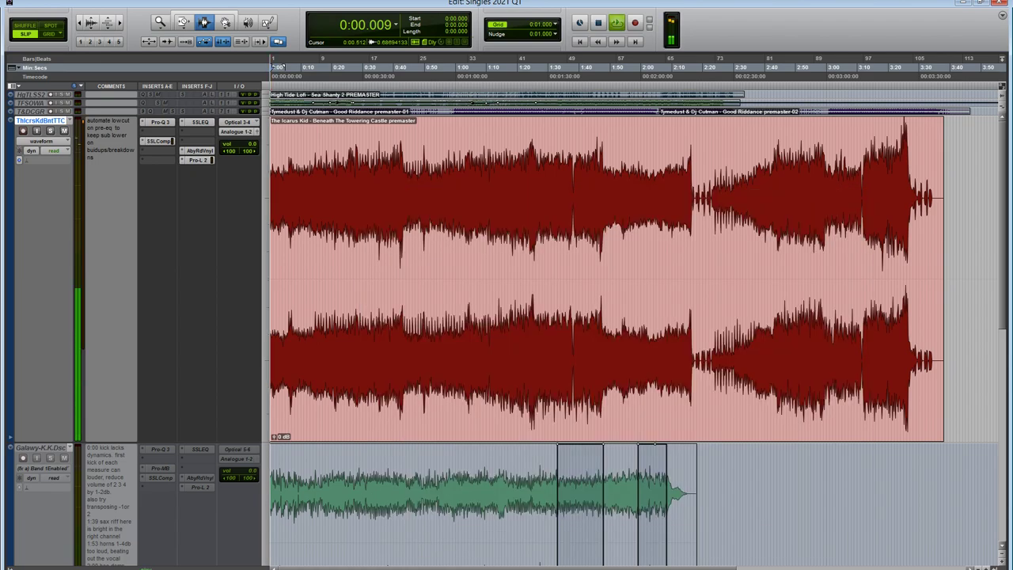
pyautogui.hotkey('alt', 'Tab')
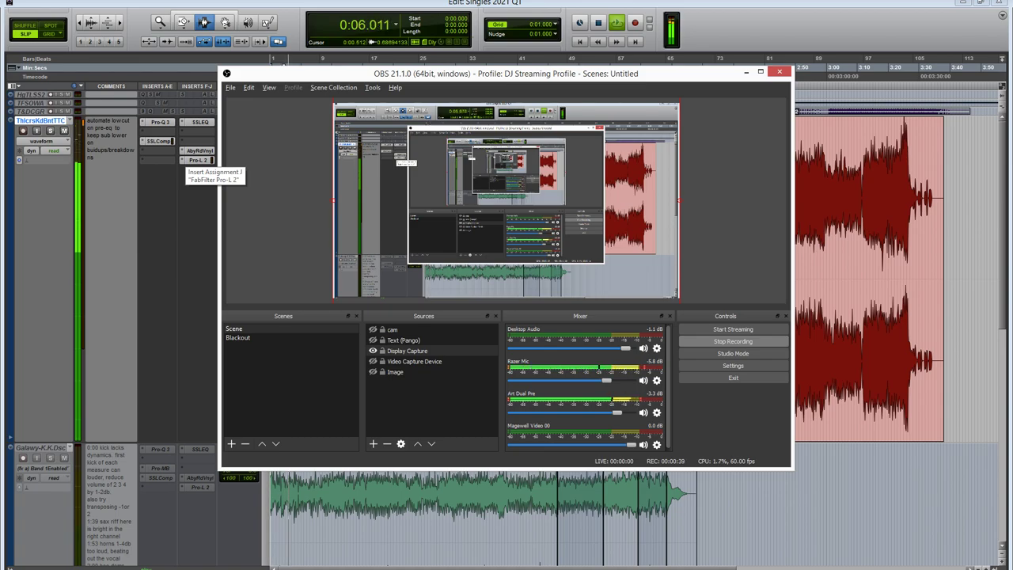
pyautogui.hotkey('alt', 'Tab')
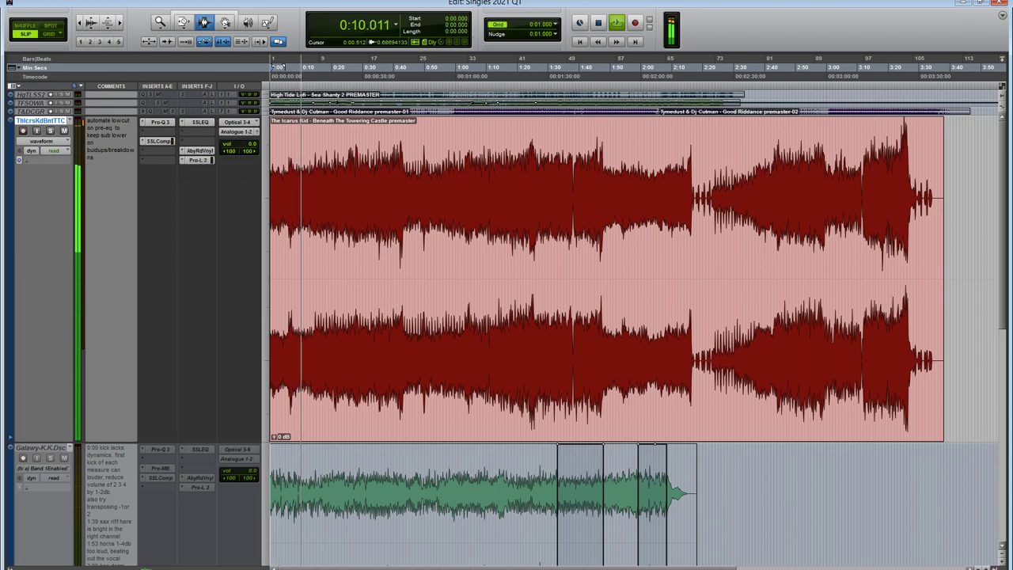
# Open Pro-Q 3 and display its Band 2 Gain automation lane on the track.
pyautogui.click(159, 123)
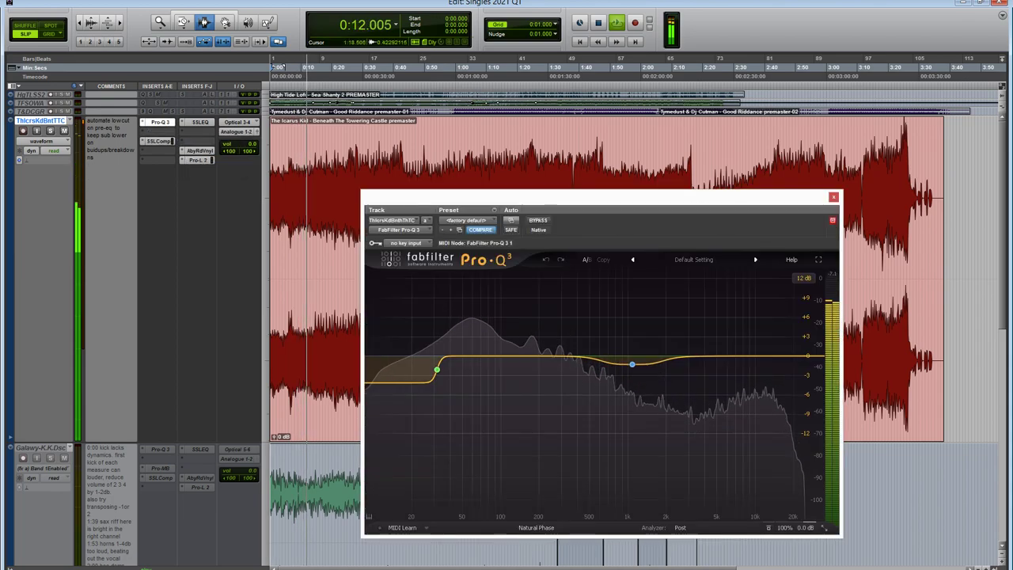
pyautogui.moveTo(602, 197); pyautogui.dragTo(619, 137)
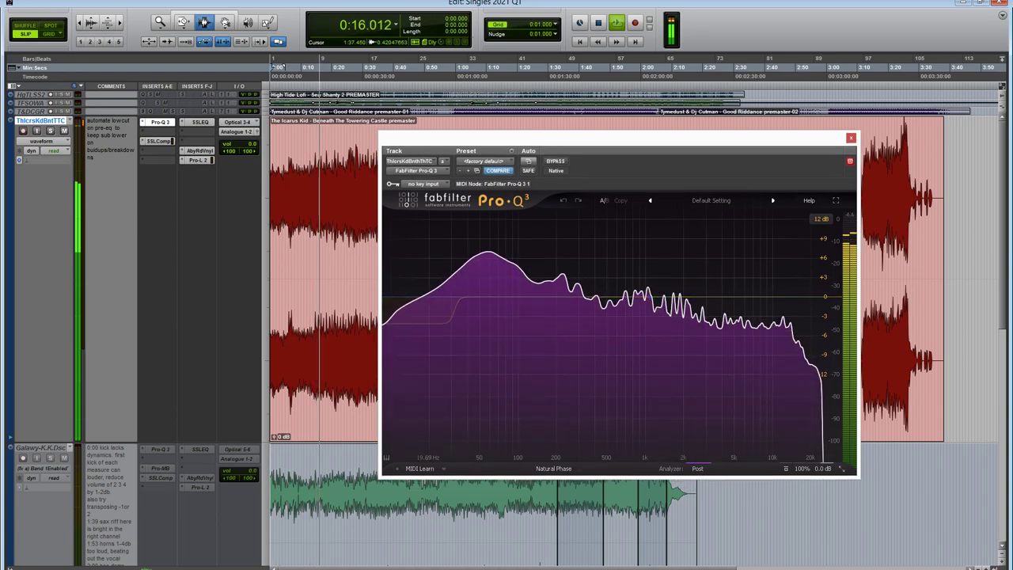
pyautogui.click(43, 141)
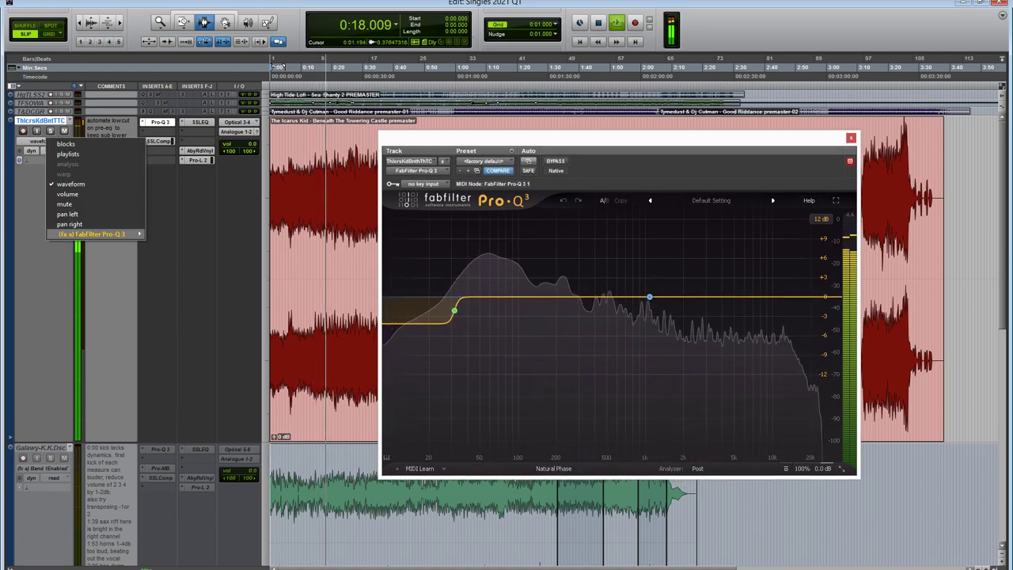
pyautogui.moveTo(103, 234)
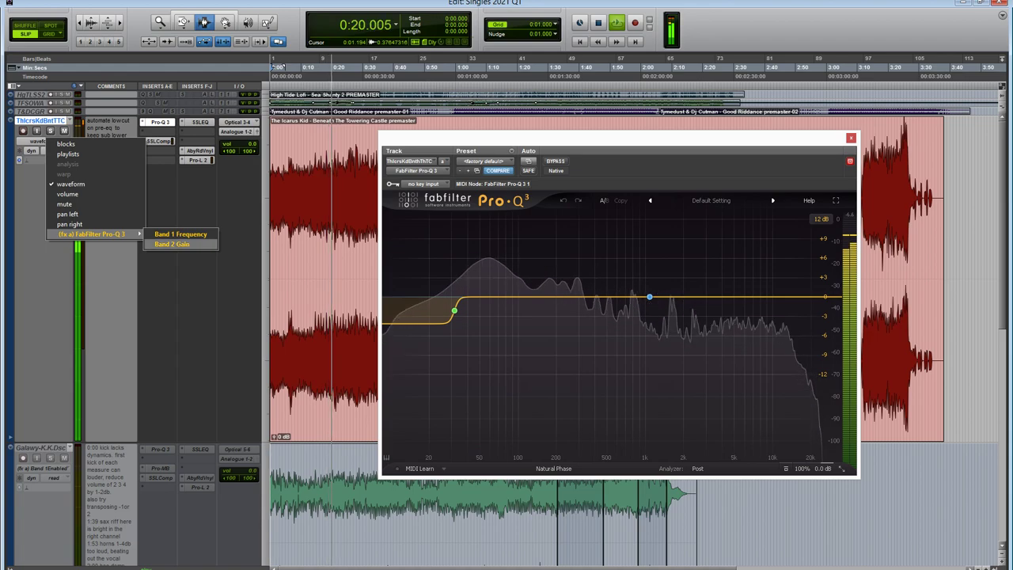
pyautogui.click(172, 244)
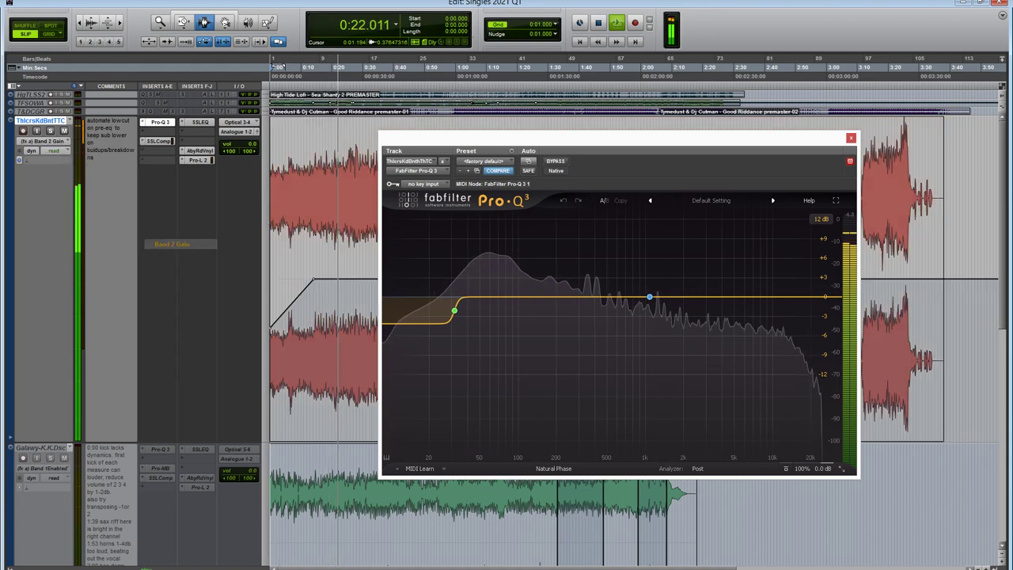
pyautogui.moveTo(602, 140); pyautogui.dragTo(678, 125)
# Restart playback from the beginning to hear the automated Band 2 EQ dip.
pyautogui.press('space')
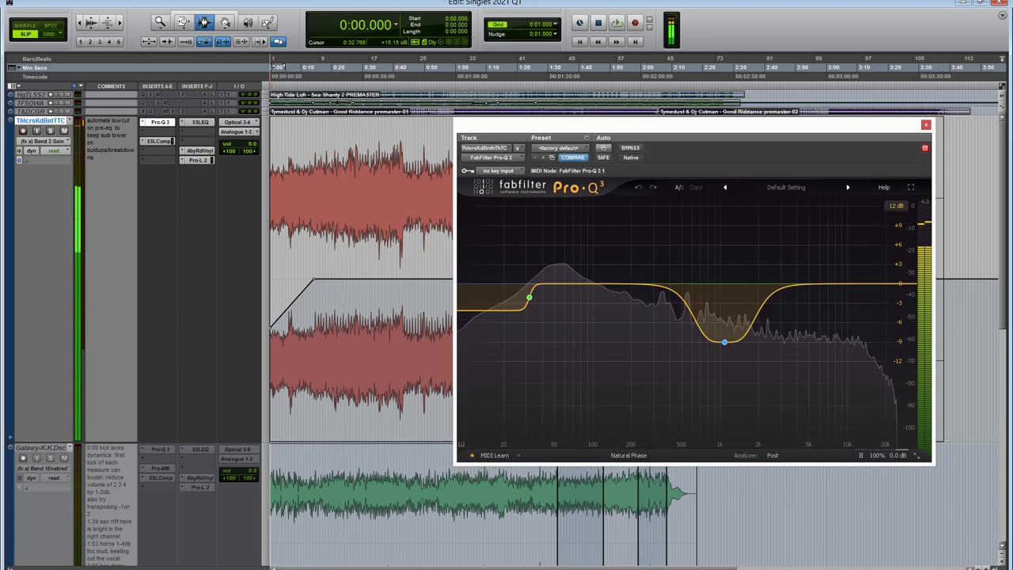
pyautogui.press('space')
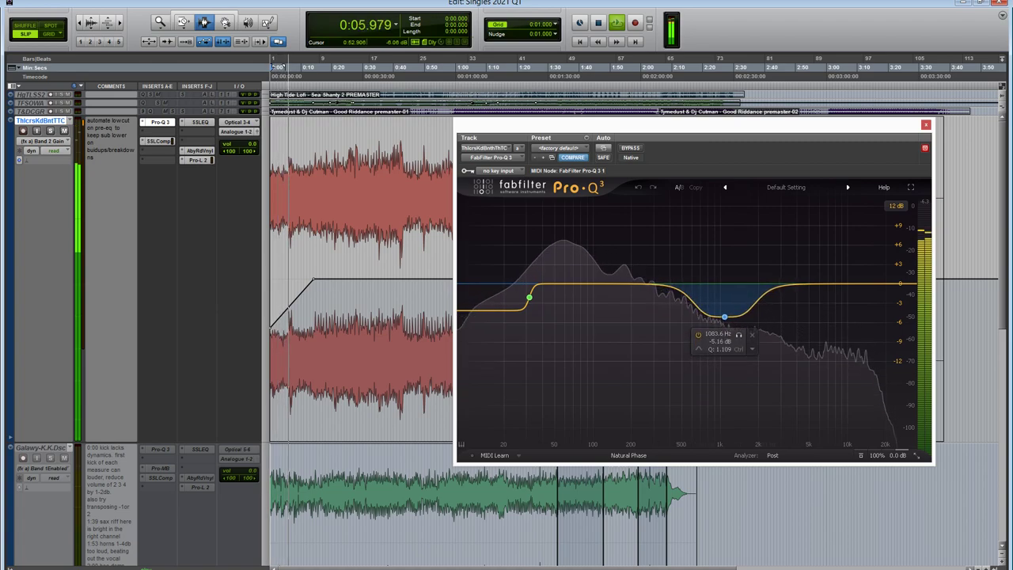
pyautogui.moveTo(688, 124); pyautogui.dragTo(679, 201)
# Switch the track view to the Pro-Q 3 Band1Frequency automation lane.
pyautogui.click(46, 141)
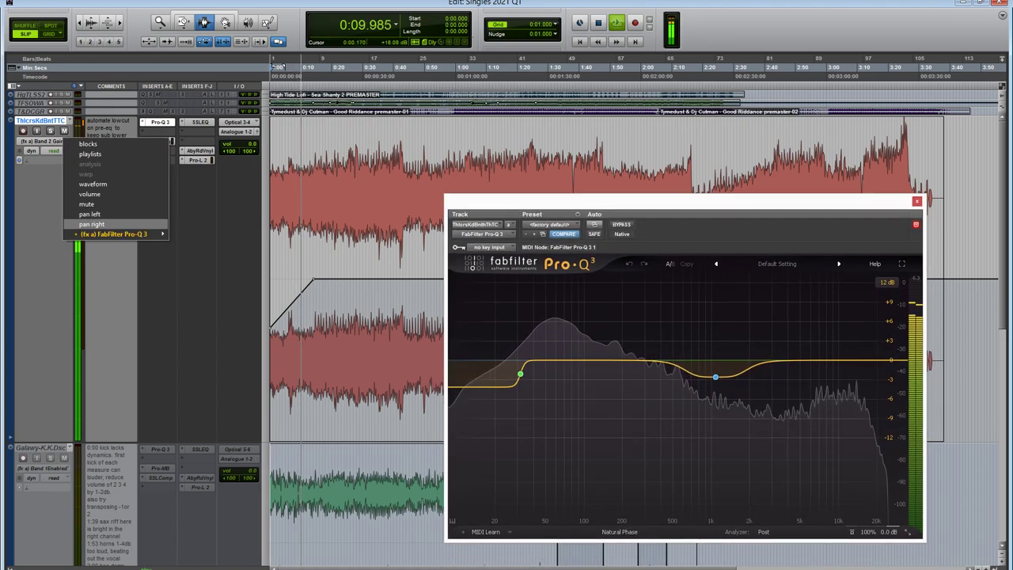
pyautogui.moveTo(119, 234)
pyautogui.click(202, 233)
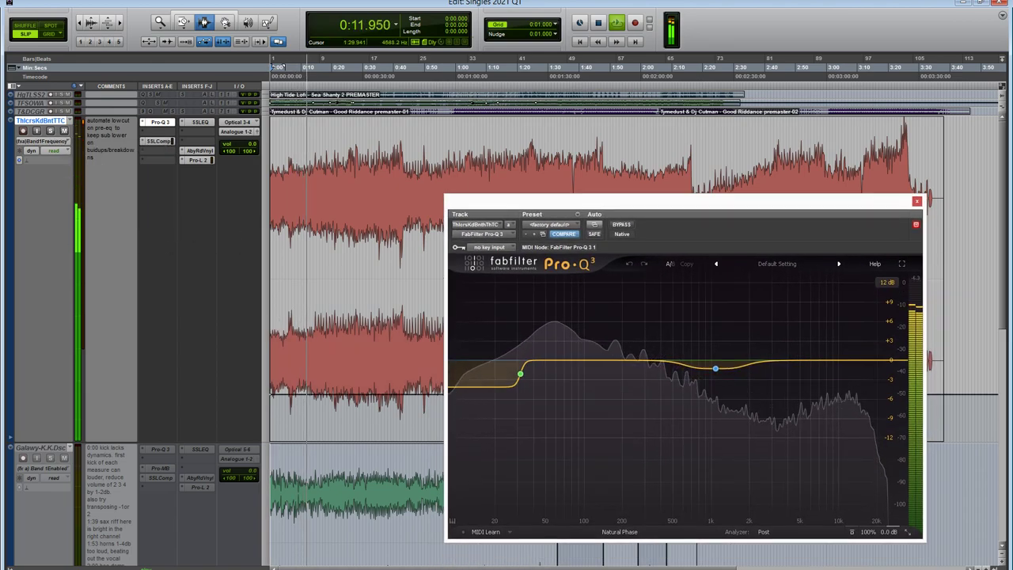
pyautogui.moveTo(680, 201); pyautogui.dragTo(425, 127)
# Play from 2:16.874 to hear the low-cut frequency step, then close Pro-Q 3.
pyautogui.press('space')
pyautogui.click(728, 67)
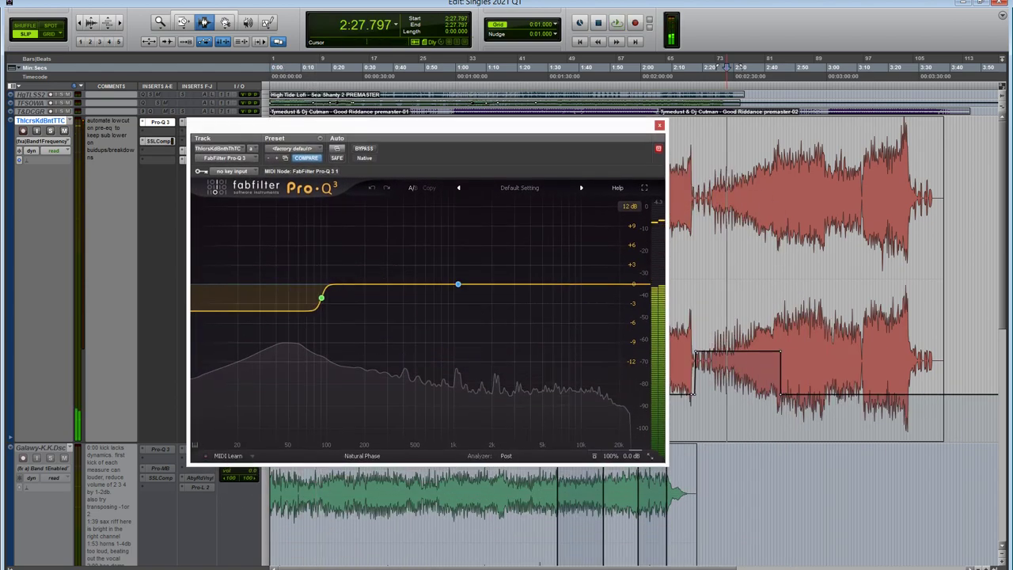
pyautogui.click(694, 68)
pyautogui.press('space')
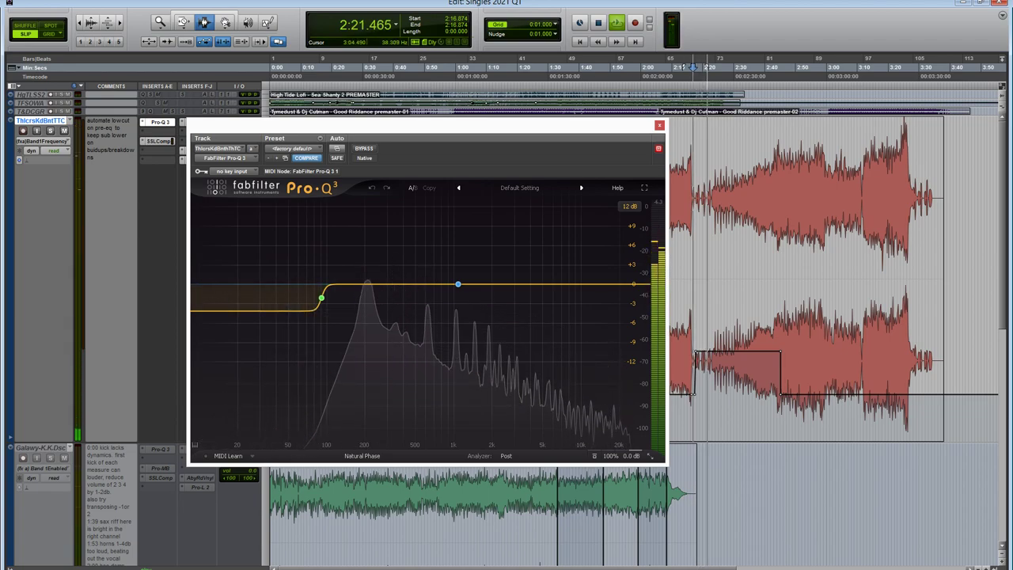
pyautogui.press('space')
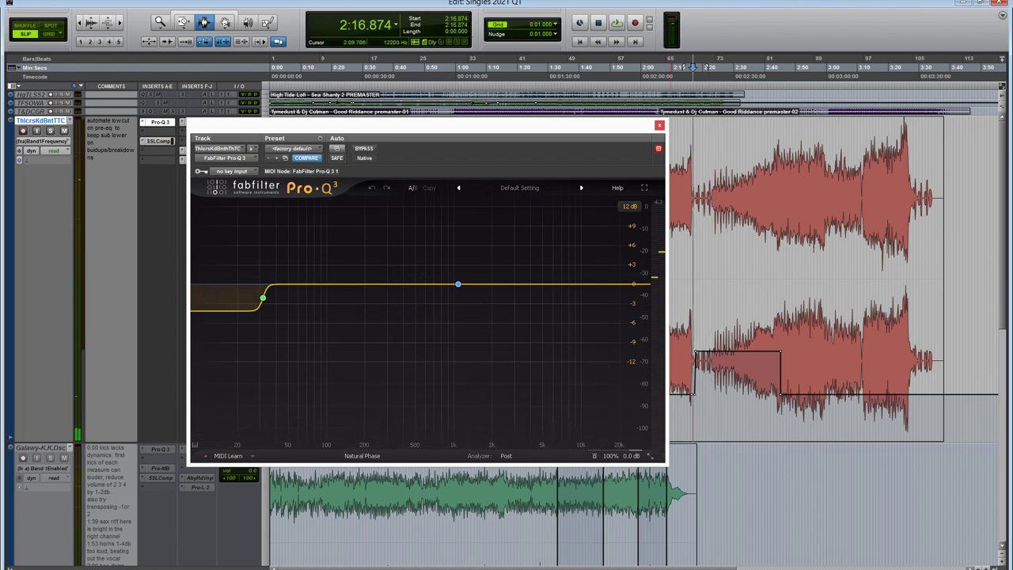
pyautogui.hotkey('ctrl', 'w')
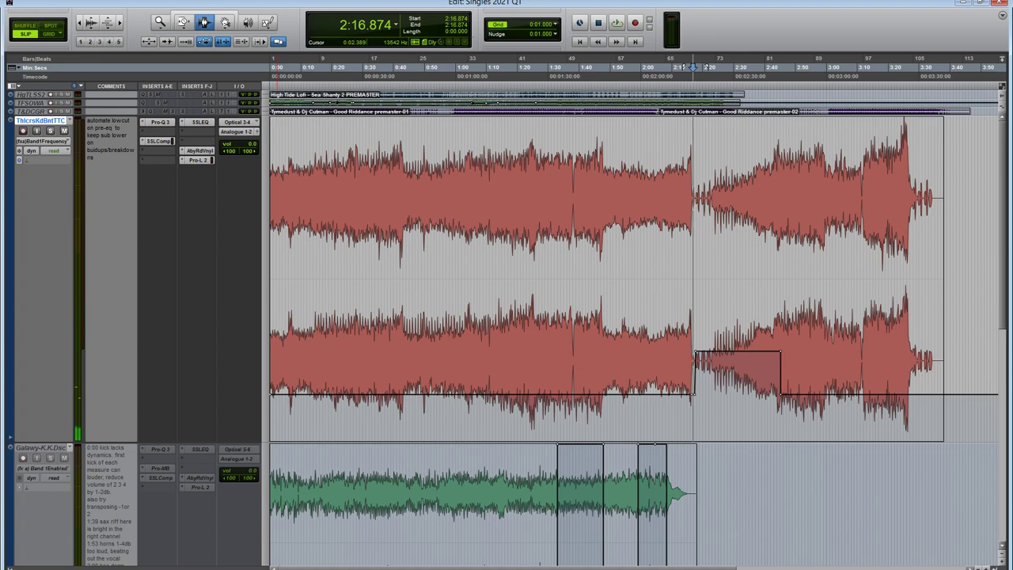
# Open the SSL bus compressor on the right side and audition it from 0:13.824.
pyautogui.click(160, 121)
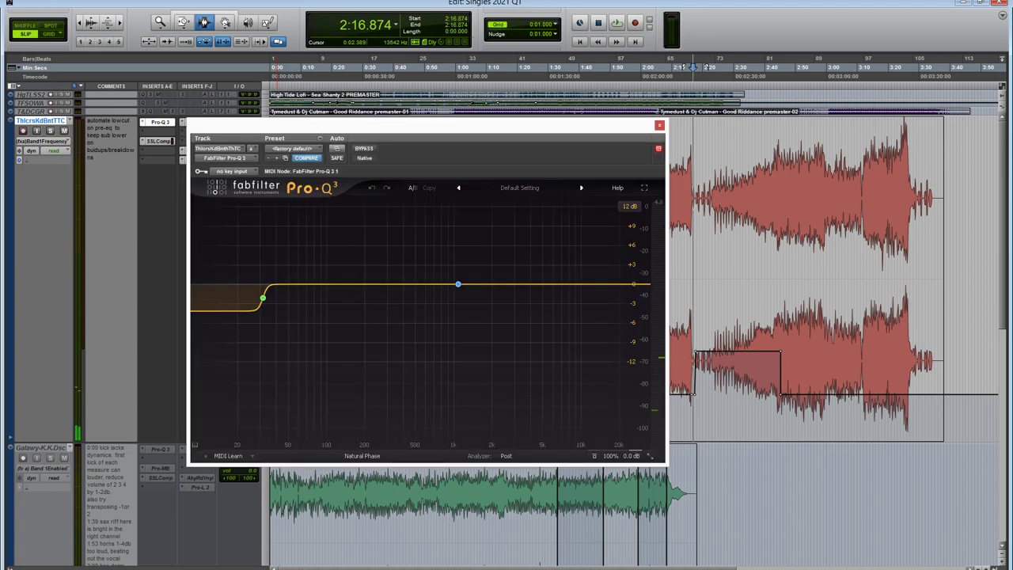
pyautogui.hotkey('ctrl', 'w')
pyautogui.click(158, 140)
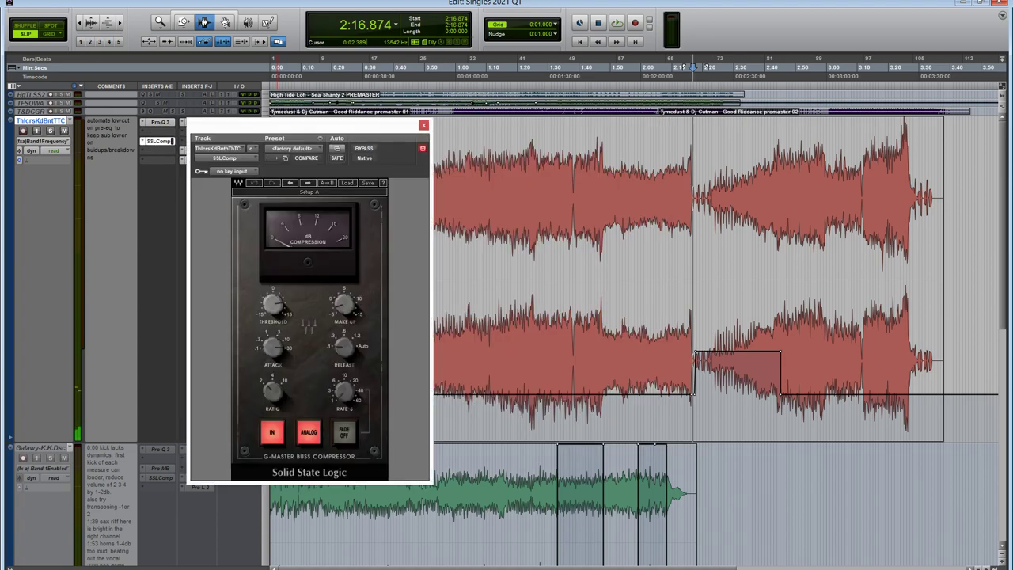
pyautogui.moveTo(300, 124); pyautogui.dragTo(808, 94)
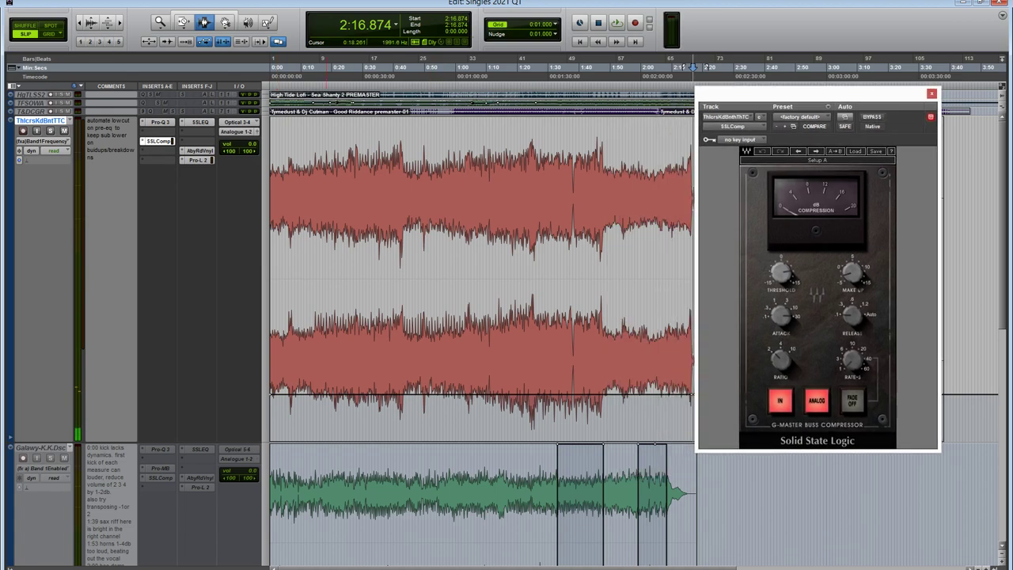
pyautogui.press('space')
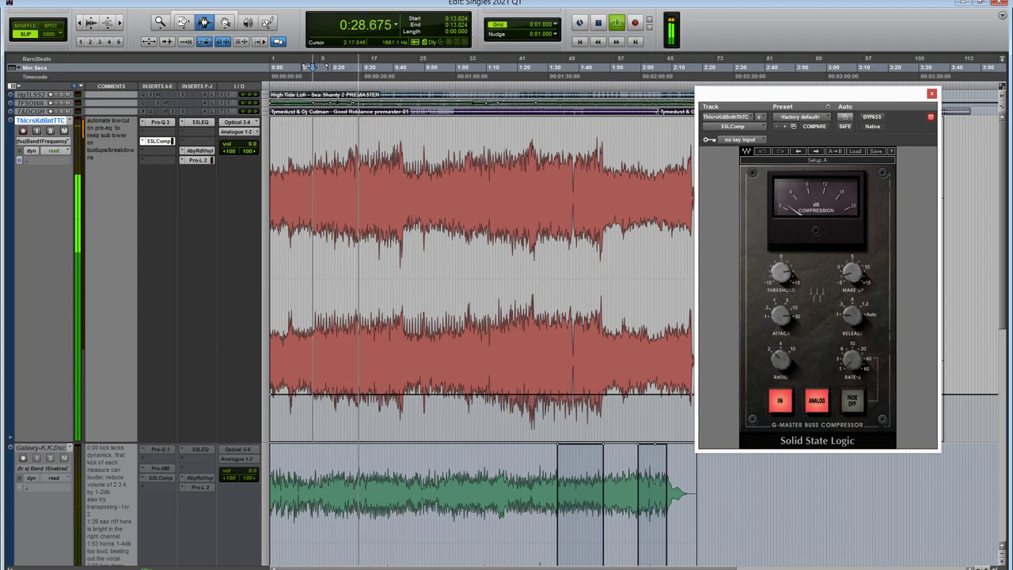
pyautogui.press('space')
# Audition the compressor again from 1:46.496, then close its window.
pyautogui.click(599, 237)
pyautogui.press('space')
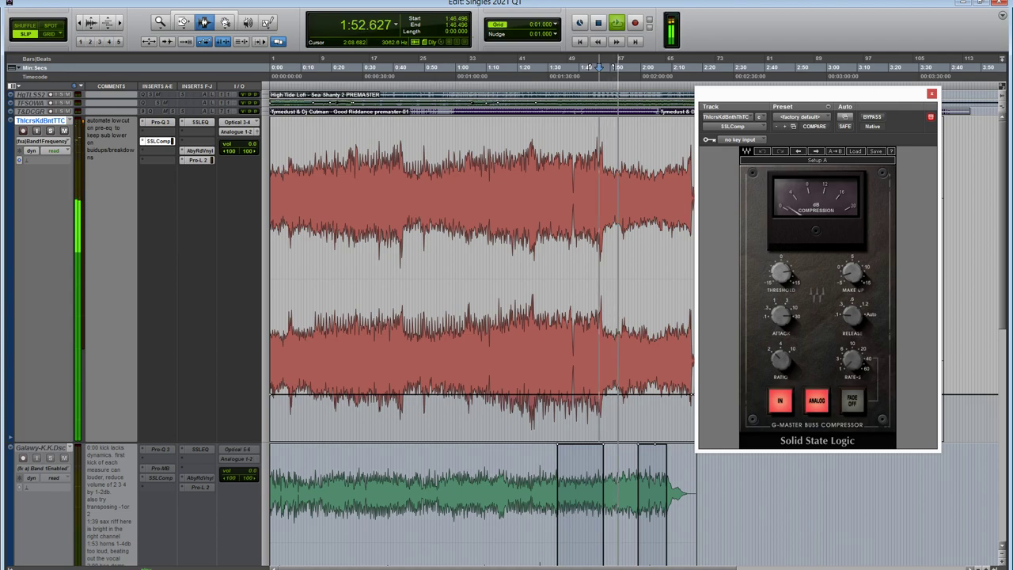
pyautogui.moveTo(815, 93); pyautogui.dragTo(847, 84)
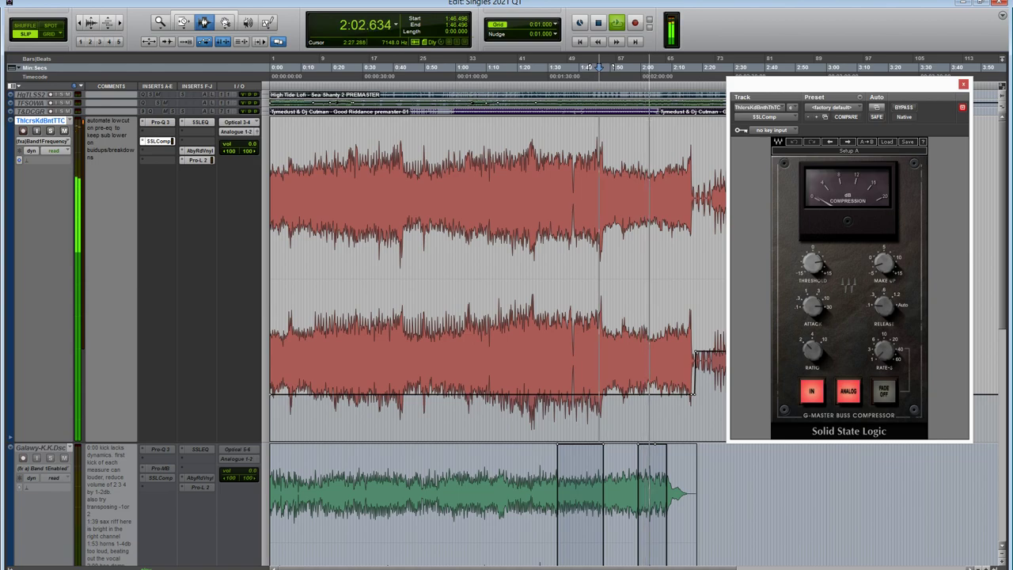
pyautogui.hotkey('ctrl', 'w')
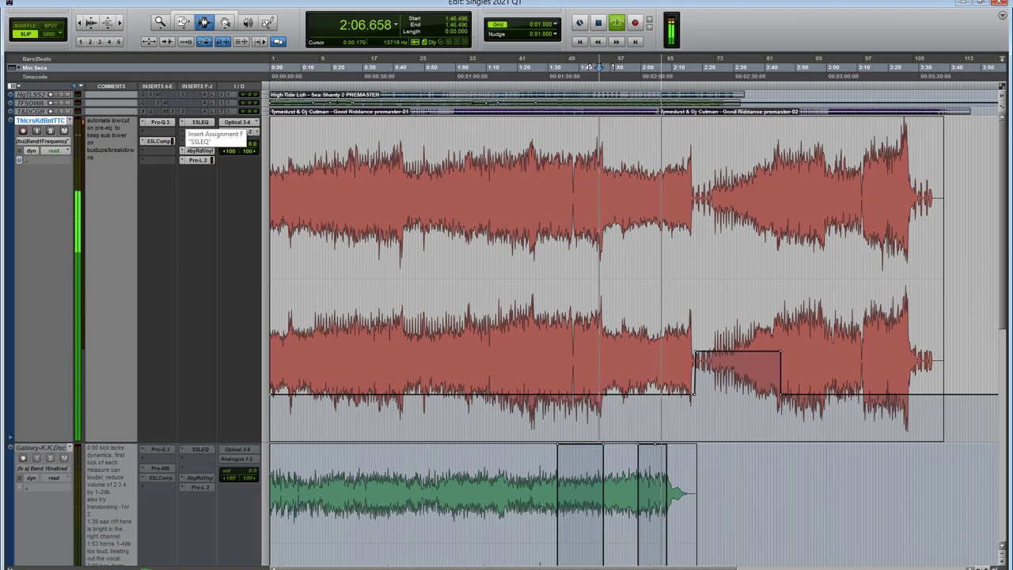
# Open the SSL channel EQ, stop playback and place the cursor at 0:44.202.
pyautogui.click(199, 121)
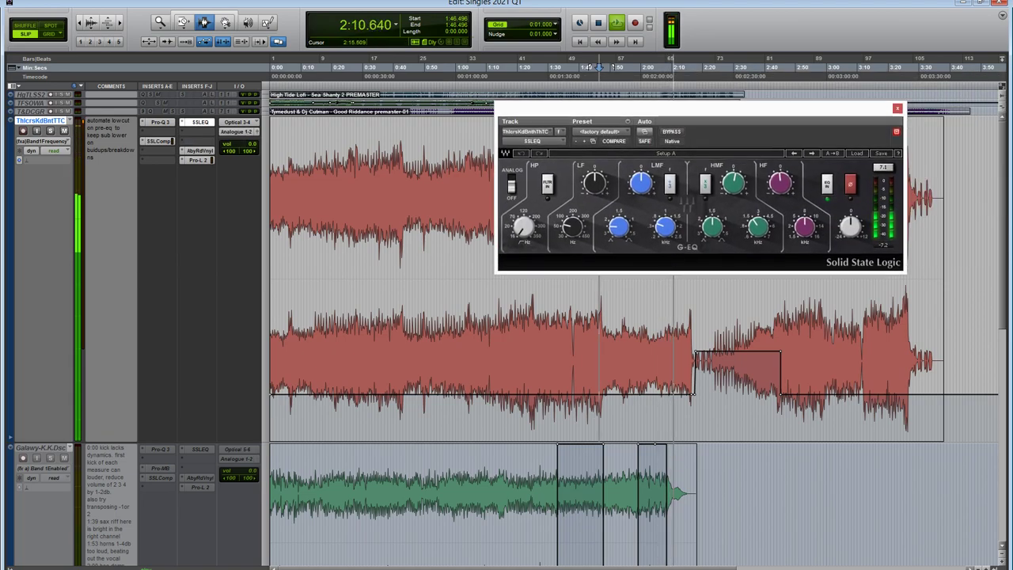
pyautogui.moveTo(734, 184)
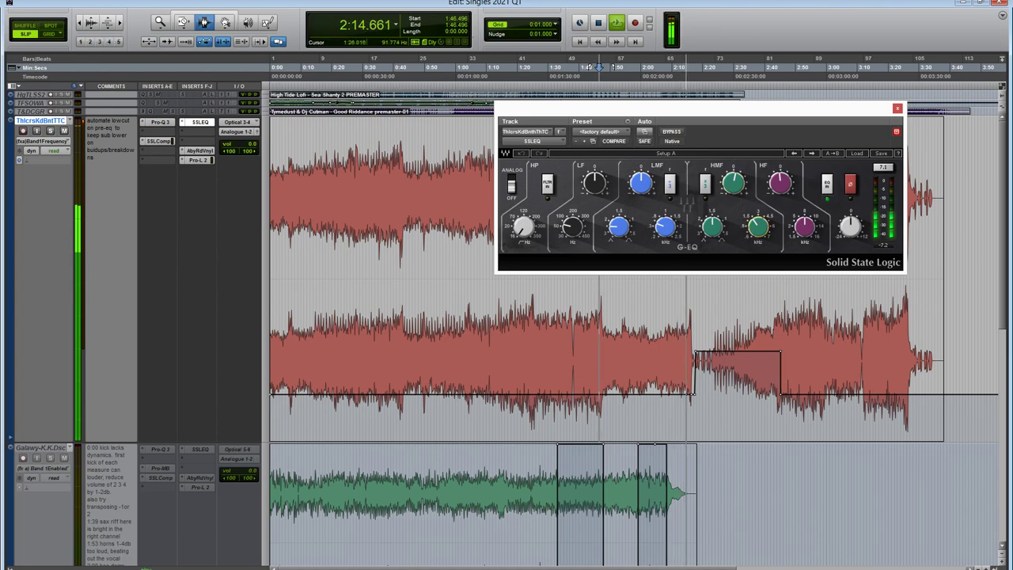
pyautogui.press('space')
pyautogui.click(510, 67)
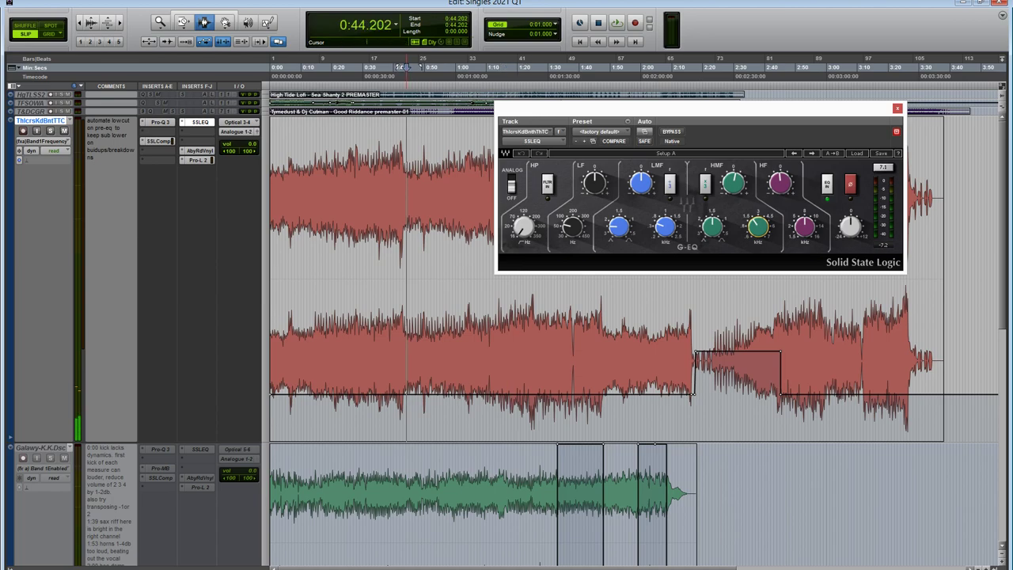
# Start playback from 0:44.202 with the SSL G-EQ window open.
pyautogui.press('space')
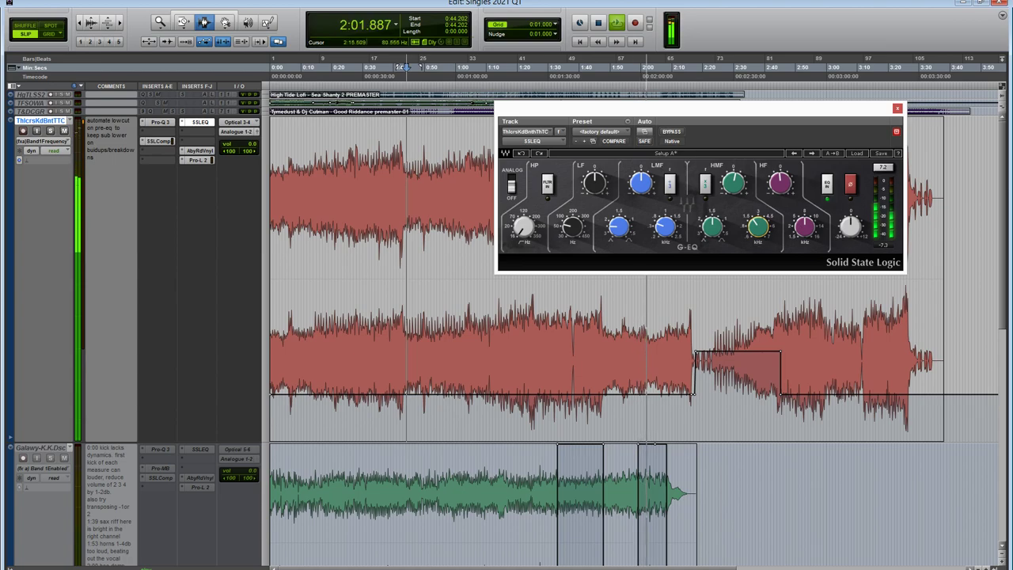
# Open Abbey Road Vinyl, replay from about 1:10 to audition it, then close it.
pyautogui.click(198, 151)
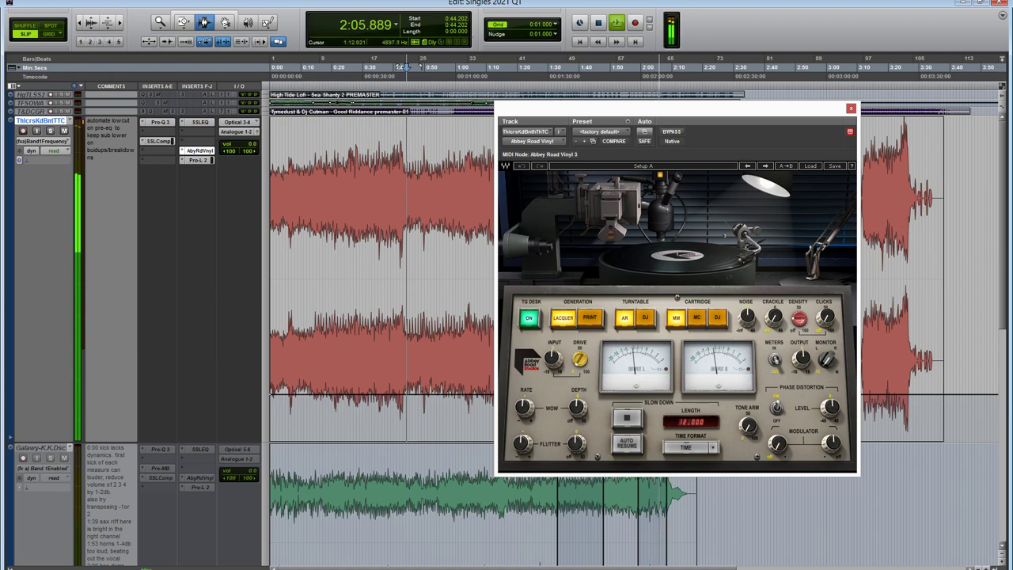
pyautogui.moveTo(673, 108); pyautogui.dragTo(627, 141)
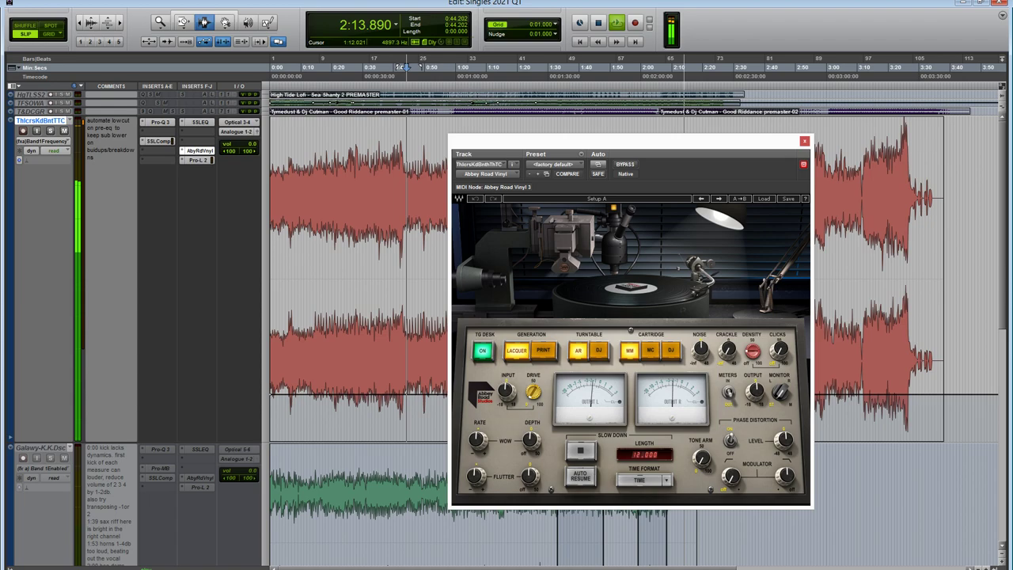
pyautogui.moveTo(633, 140); pyautogui.dragTo(734, 120)
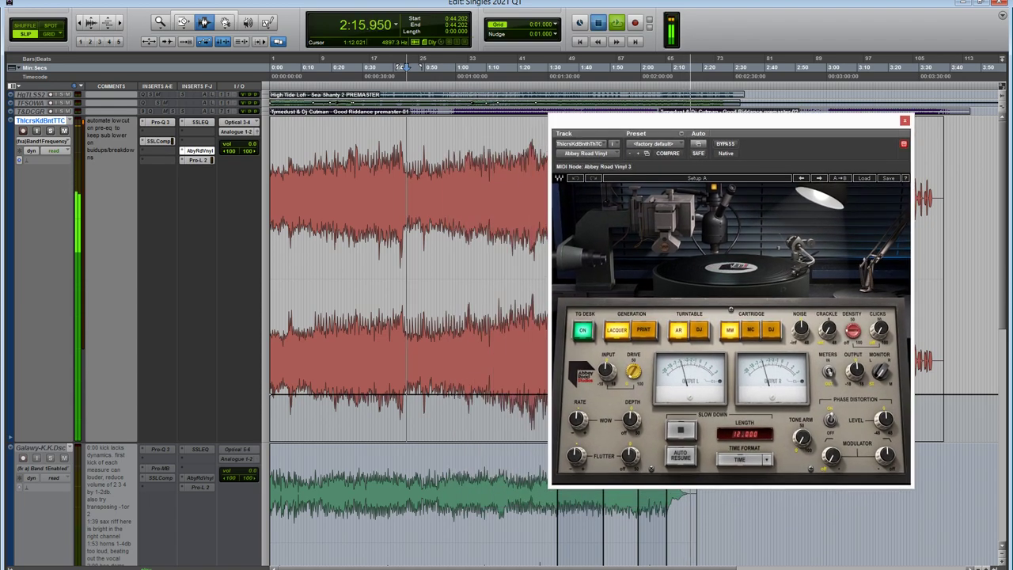
pyautogui.press('space')
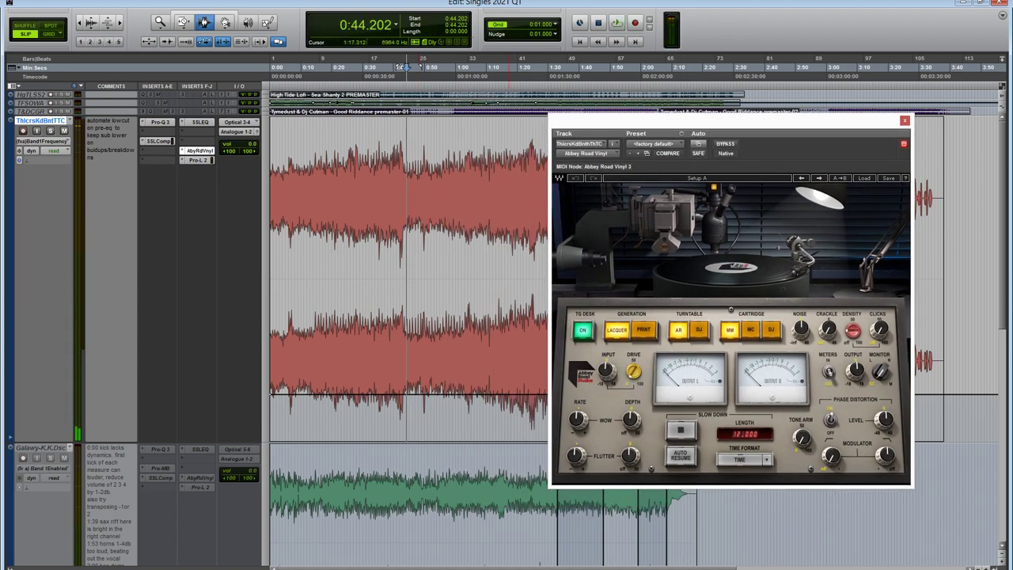
pyautogui.click(490, 68)
pyautogui.press('space')
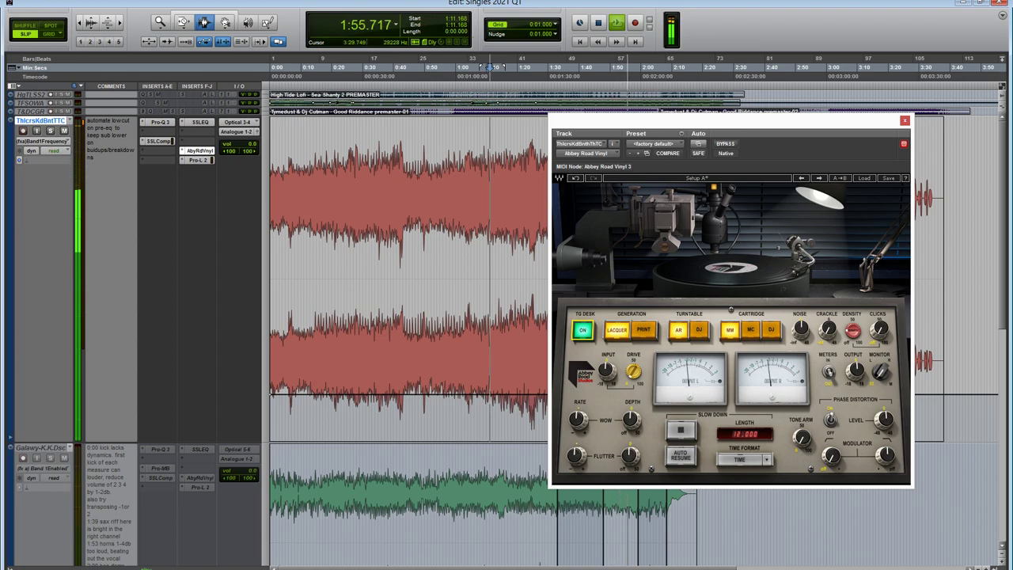
pyautogui.hotkey('ctrl', 'w')
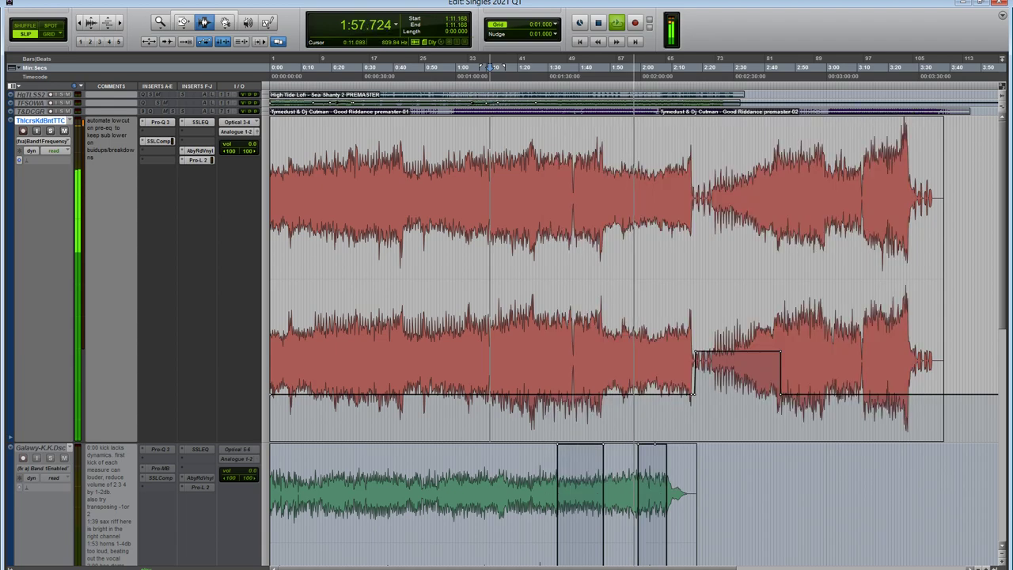
# Open Pro-L 2 on the master and restart playback from 1:11.168.
pyautogui.click(198, 160)
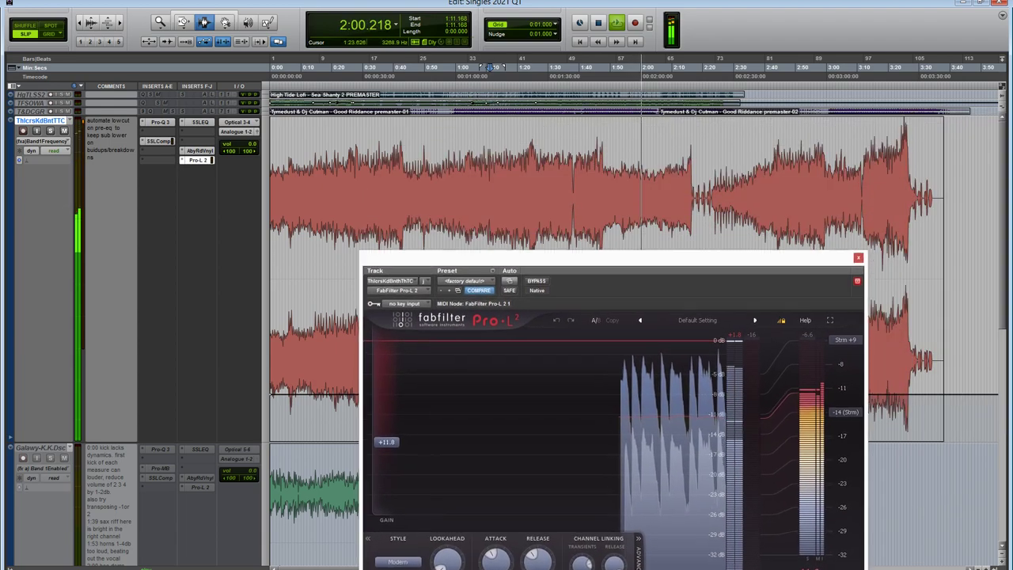
pyautogui.moveTo(609, 257); pyautogui.dragTo(759, 155)
pyautogui.press('space')
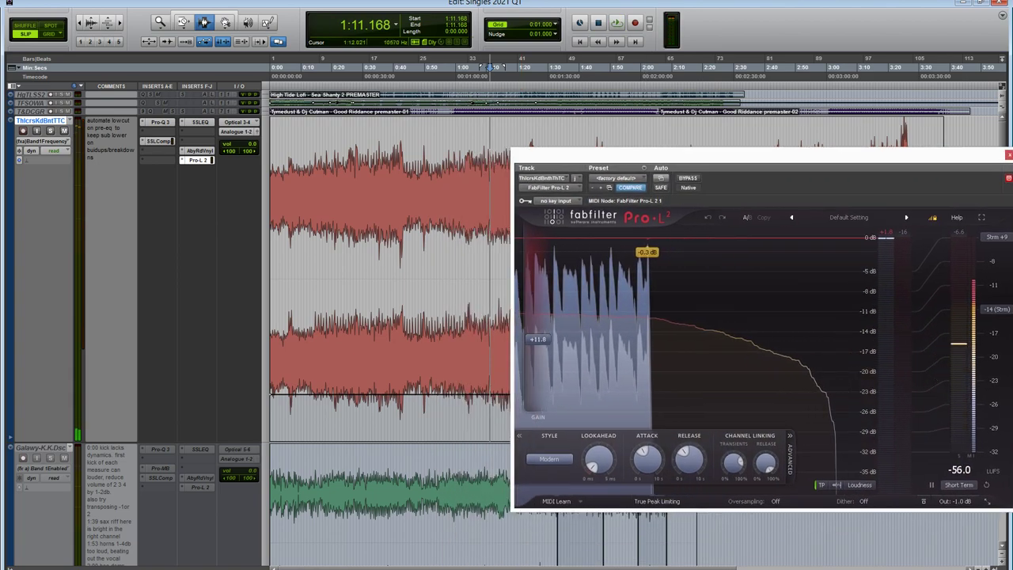
pyautogui.press('space')
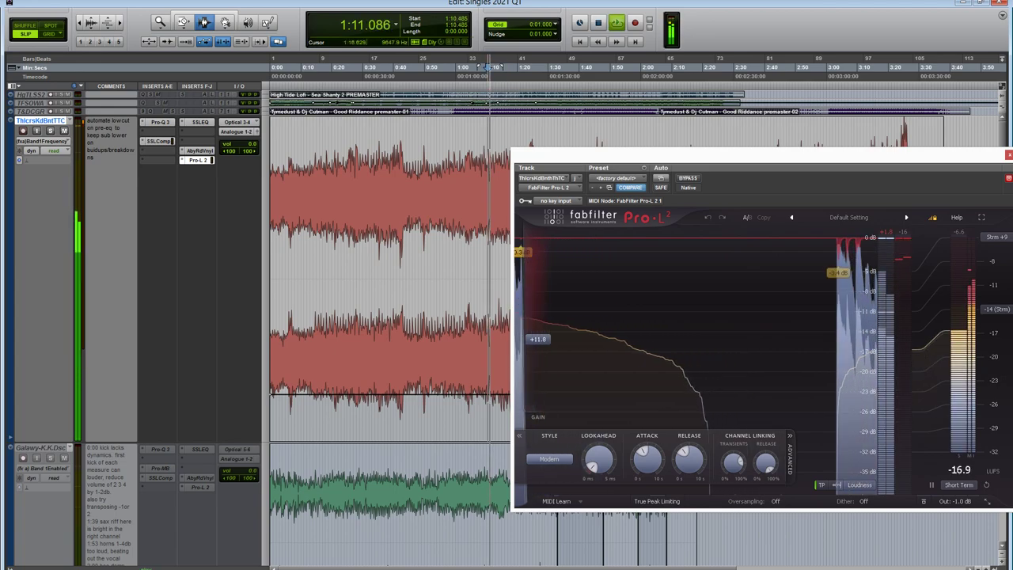
pyautogui.moveTo(760, 155); pyautogui.dragTo(677, 149)
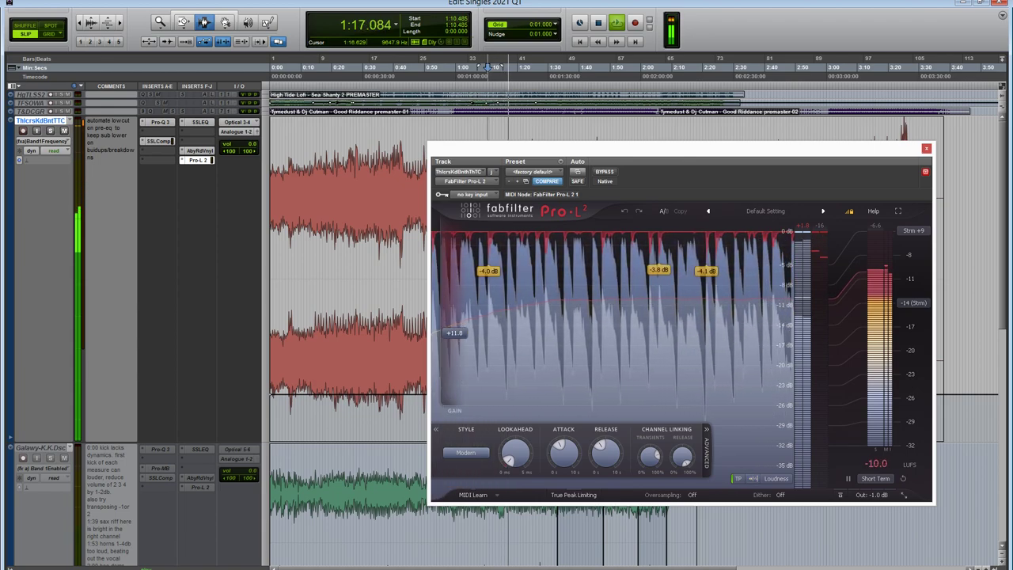
# Keep the Loudness meter scale with Short Term measurement, and raise Gain to about +17 dB.
pyautogui.click(776, 478)
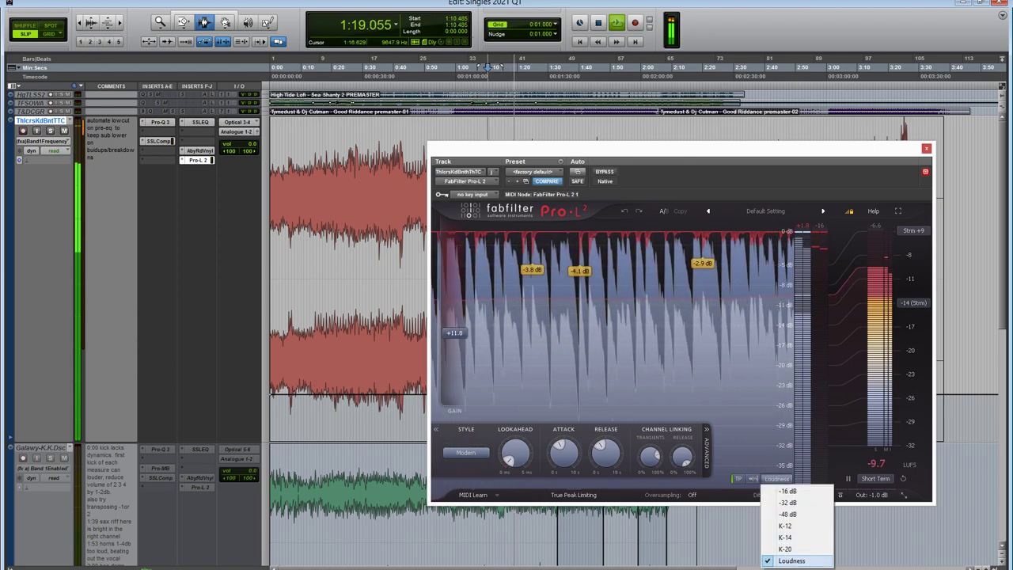
pyautogui.click(792, 560)
pyautogui.click(875, 478)
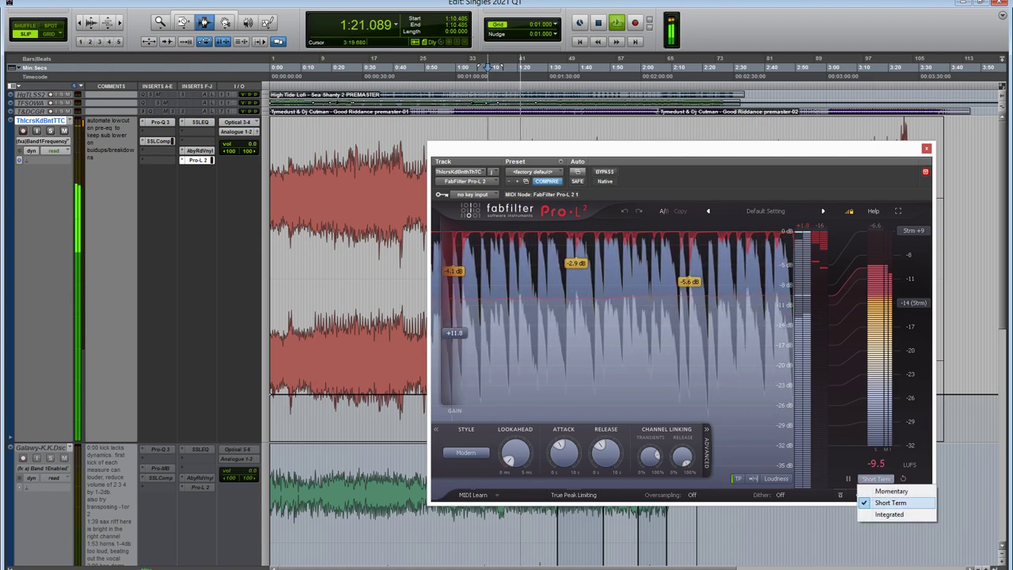
pyautogui.click(890, 502)
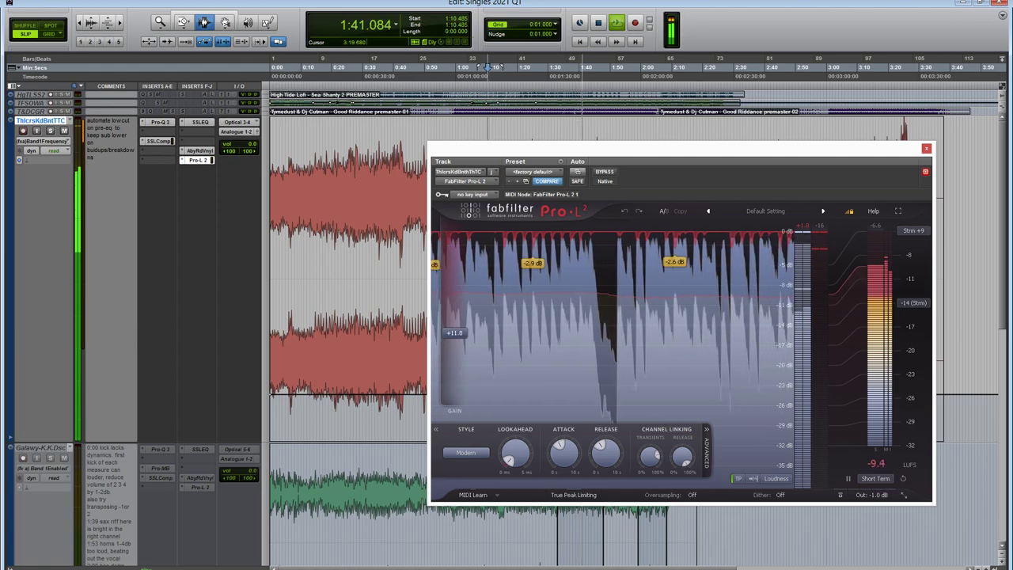
pyautogui.scroll(5, 455, 411)
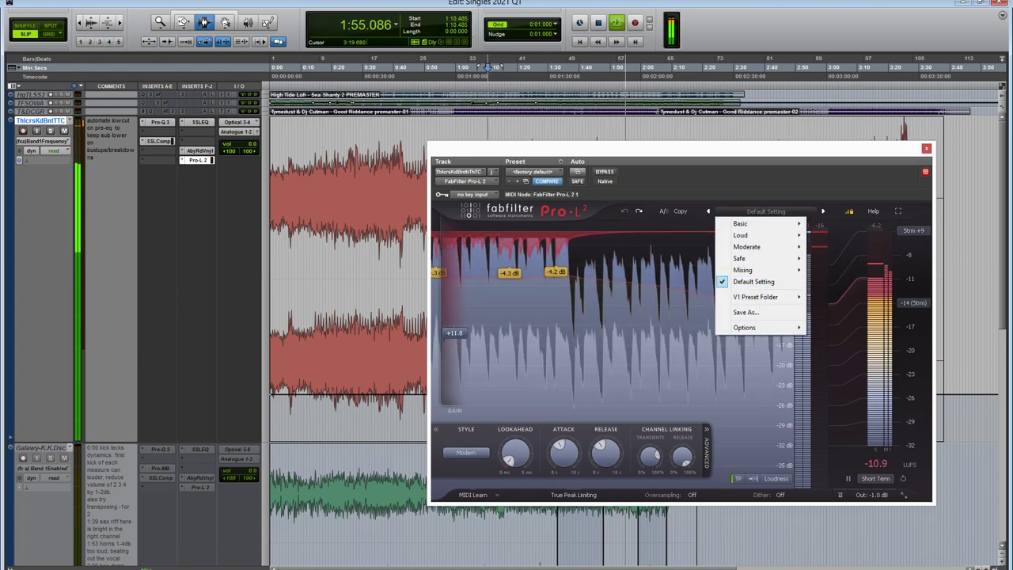
# Return Pro-L 2 Gain to +11.8 dB and keep Default Setting after browsing presets.
pyautogui.moveTo(746, 246)
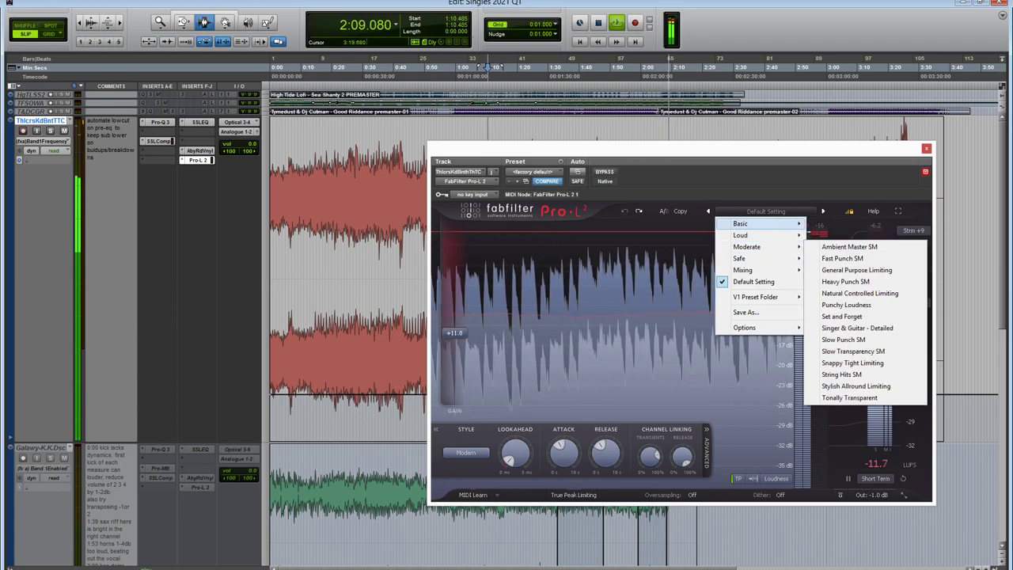
pyautogui.press('Escape')
pyautogui.click(693, 494)
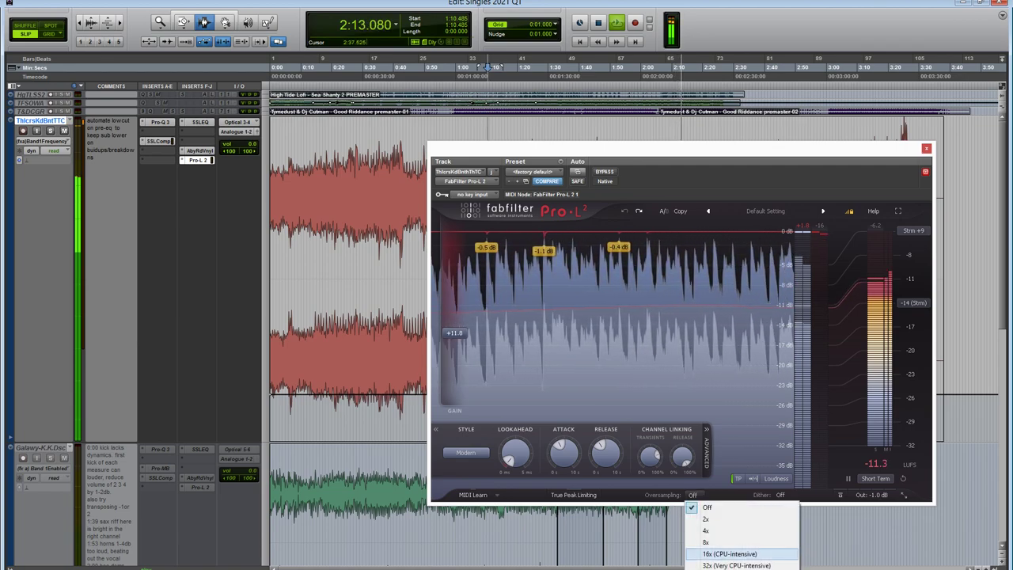
# Leave Pro-L 2 oversampling Off, then bring up the SSL compressor insert.
pyautogui.click(574, 494)
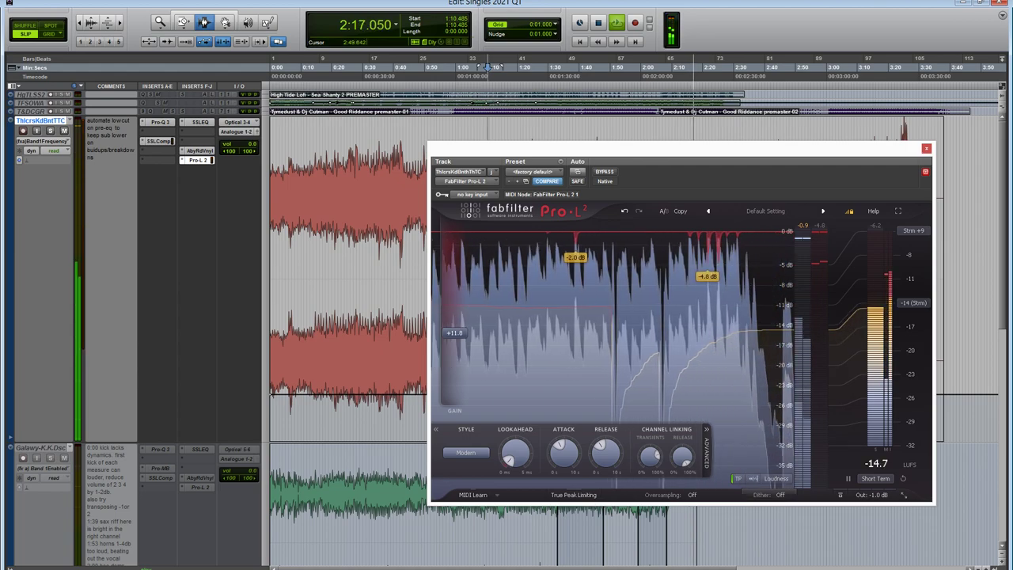
pyautogui.moveTo(672, 148); pyautogui.dragTo(675, 121)
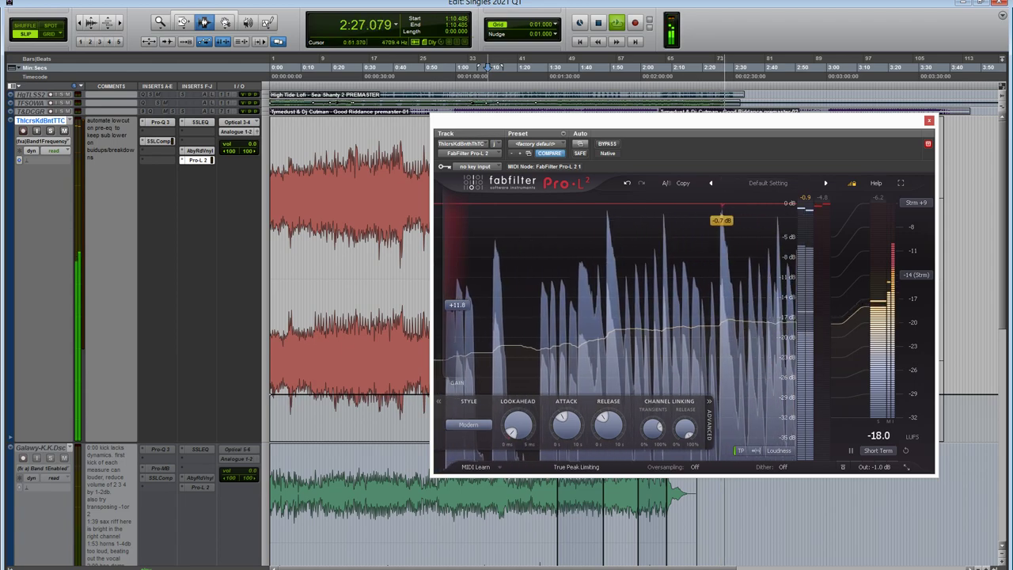
pyautogui.click(158, 141)
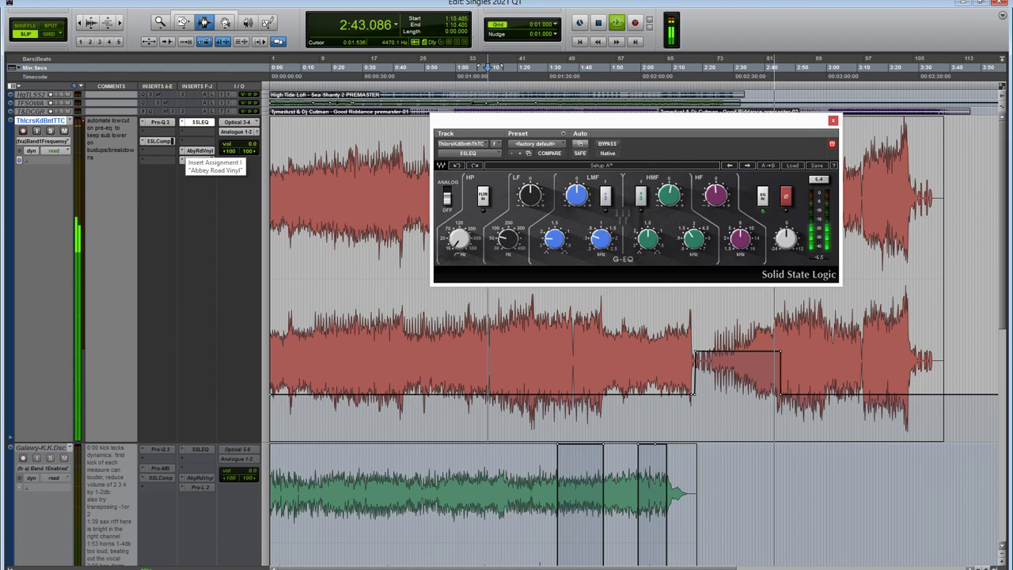
# Re-check the Abbey Road Vinyl and Pro-L 2 plugins on the master, then stop playback.
pyautogui.click(198, 151)
pyautogui.click(198, 160)
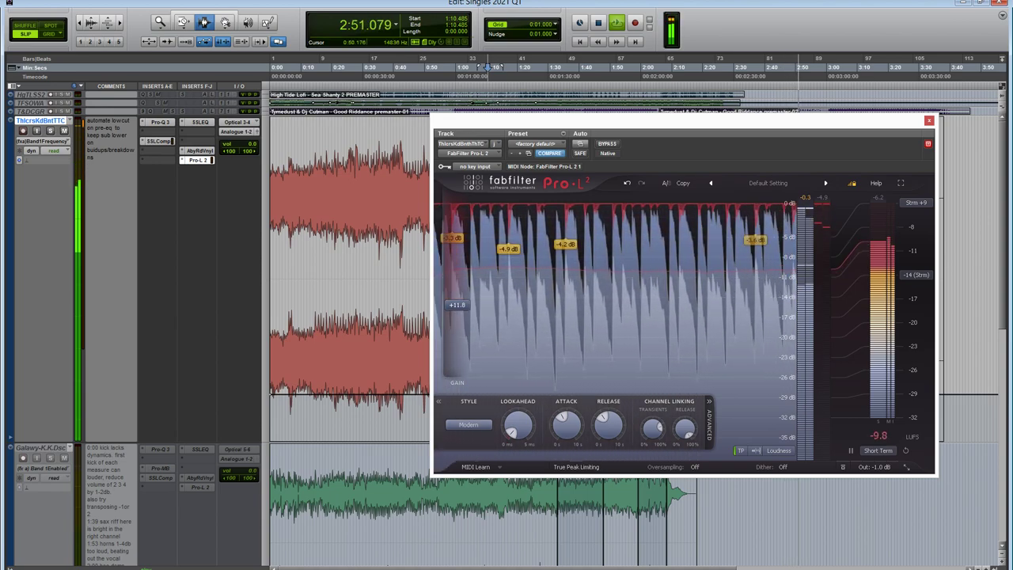
pyautogui.press('space')
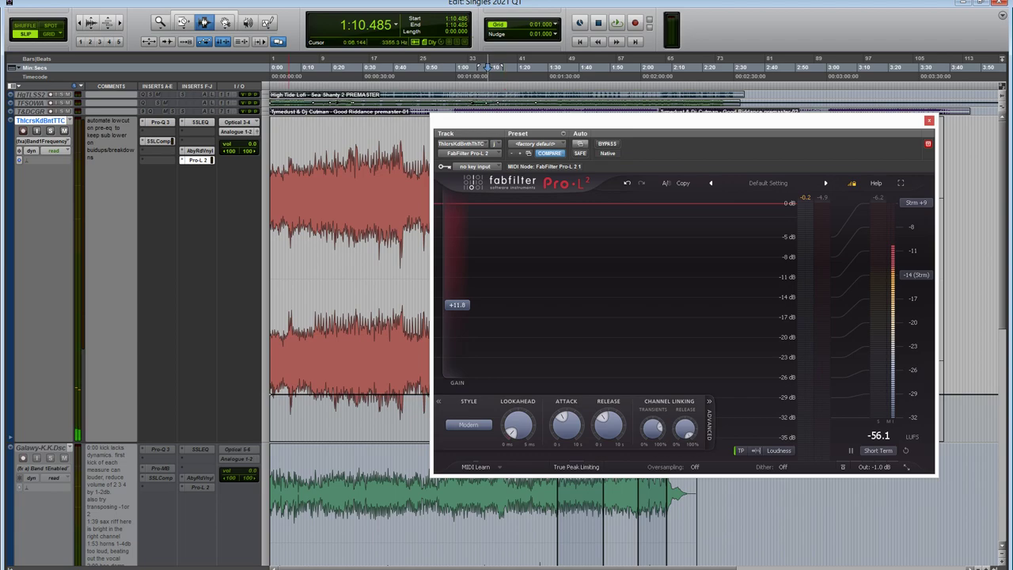
# Review Pro-L 2 and SSLComp, close the plugin windows, and set playback start to 1:11.850.
pyautogui.hotkey('ctrl', 'w')
pyautogui.click(198, 160)
pyautogui.click(159, 141)
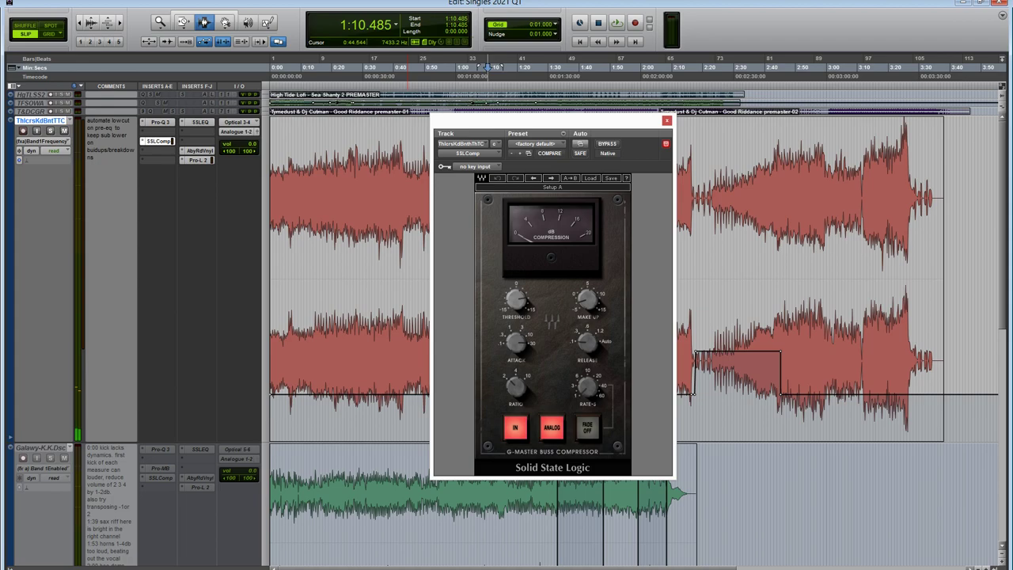
pyautogui.hotkey('ctrl', 'w')
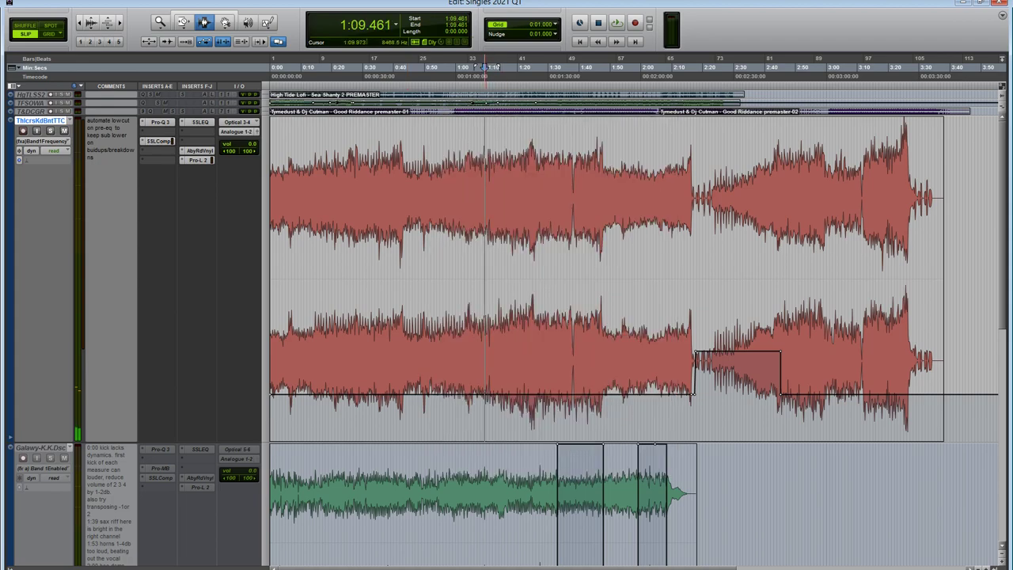
pyautogui.click(492, 68)
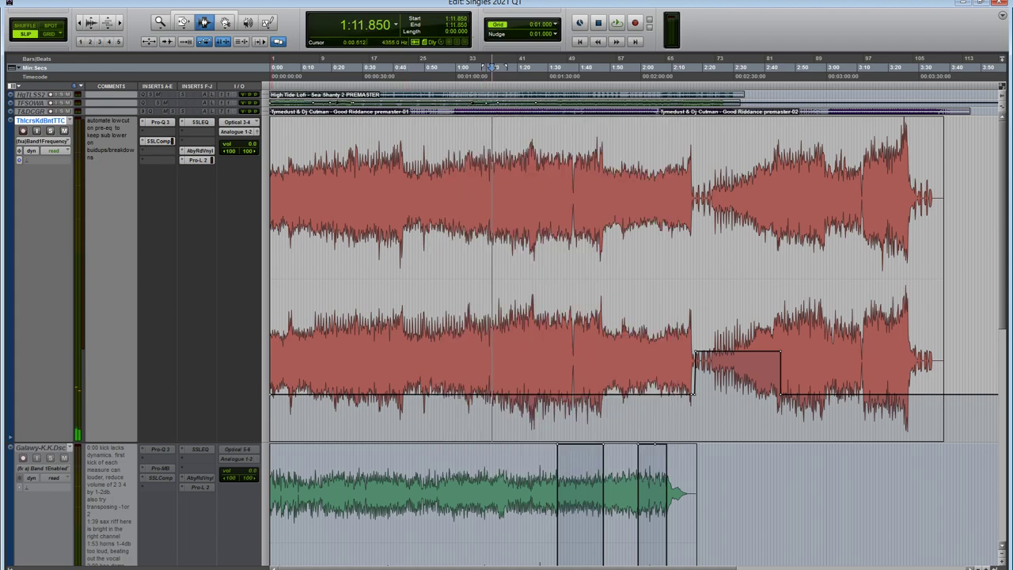
# Play from 1:11.850 and open Pro-MB's preset menu at the Mastering submenu.
pyautogui.press('space')
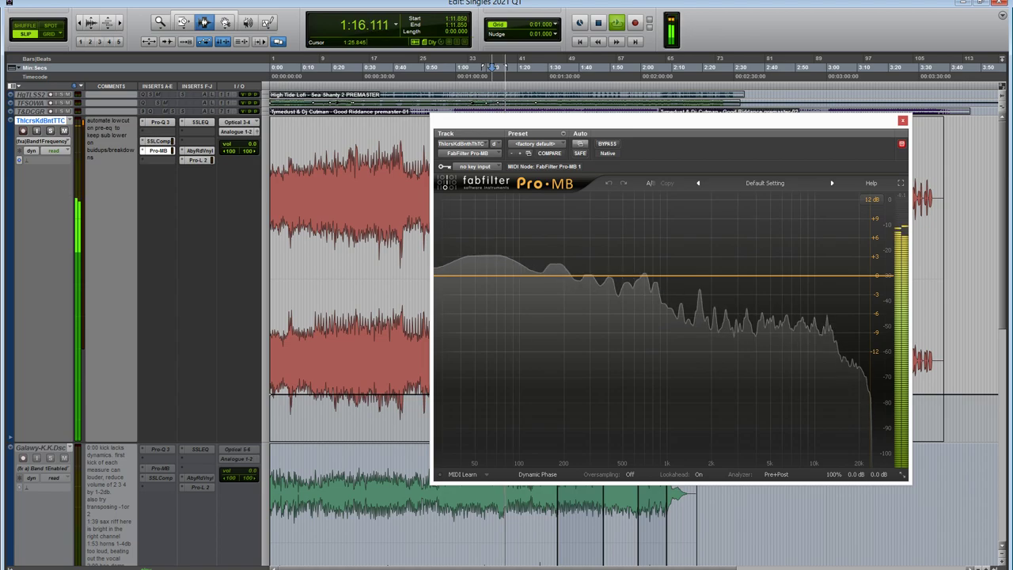
pyautogui.hotkey('alt', 'Tab')
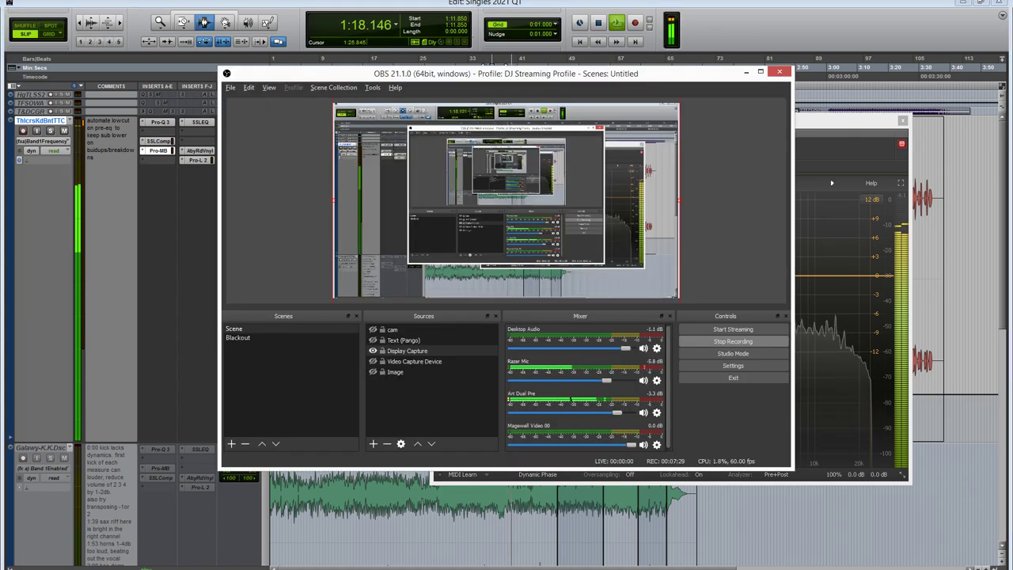
pyautogui.hotkey('alt', 'Tab')
pyautogui.click(764, 183)
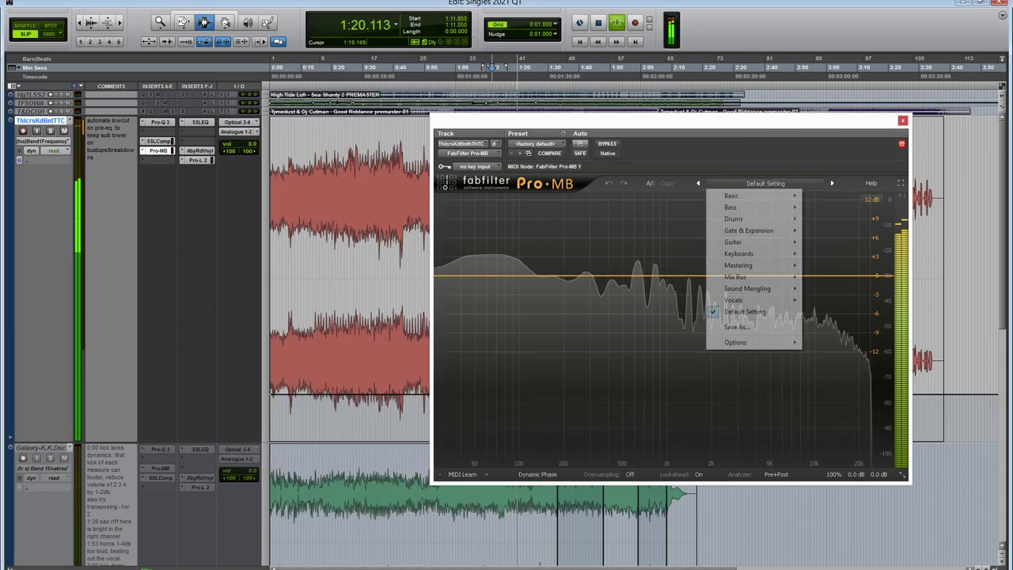
pyautogui.moveTo(744, 265)
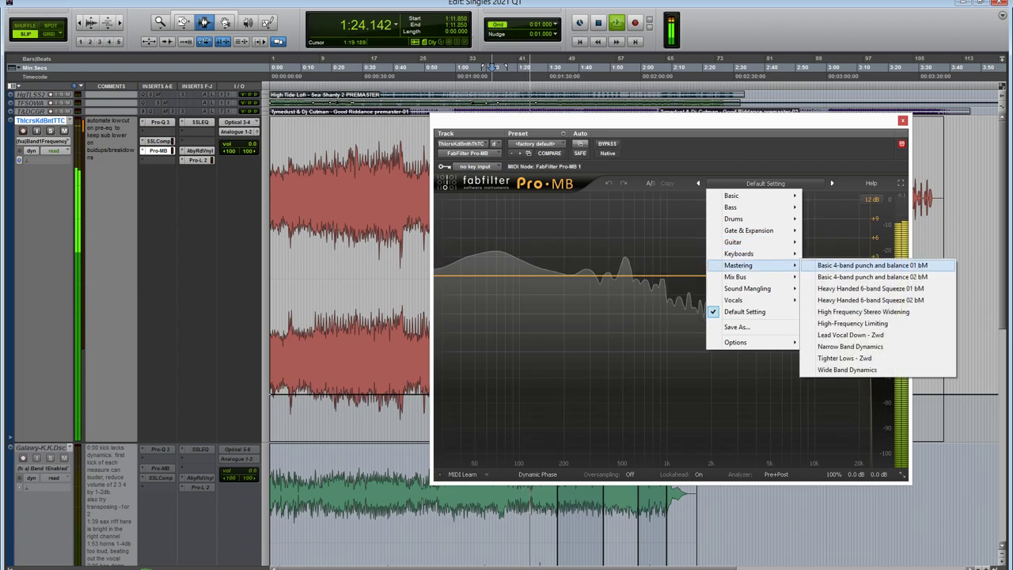
# Load the 'Basic 4-band punch and balance 01 bM' preset, A/B against 02 bM, and keep 01.
pyautogui.click(870, 265)
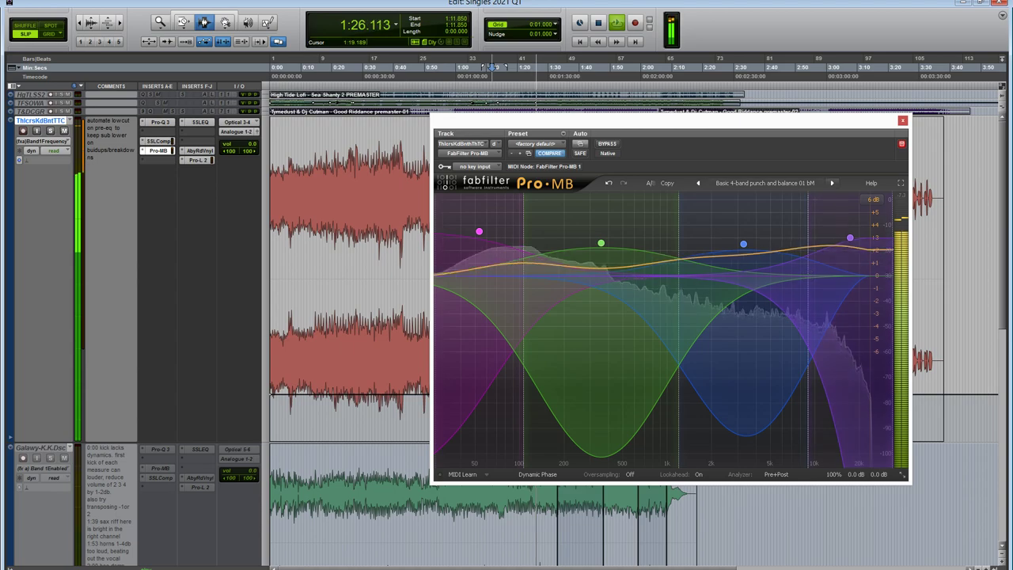
pyautogui.click(832, 183)
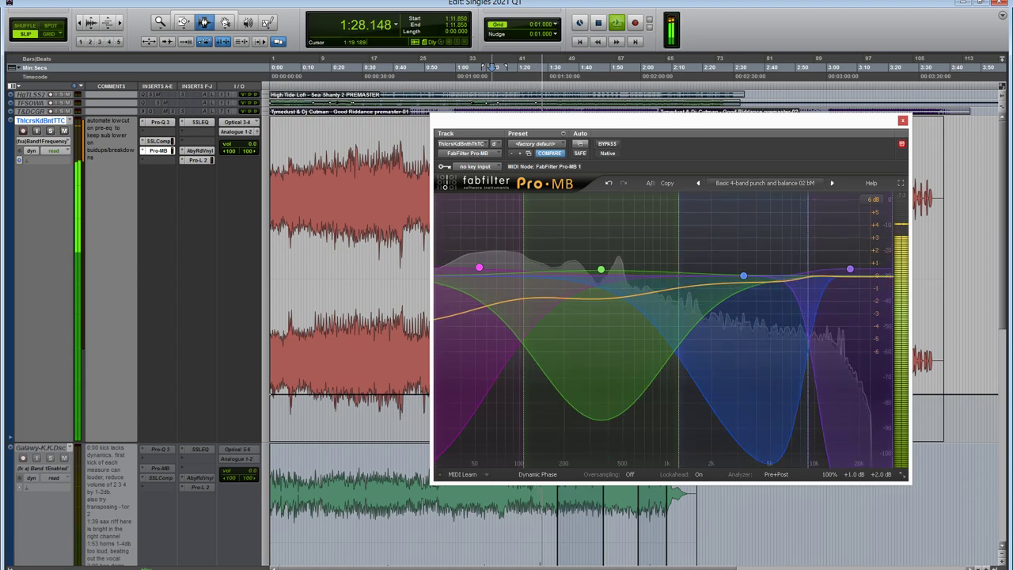
pyautogui.click(697, 183)
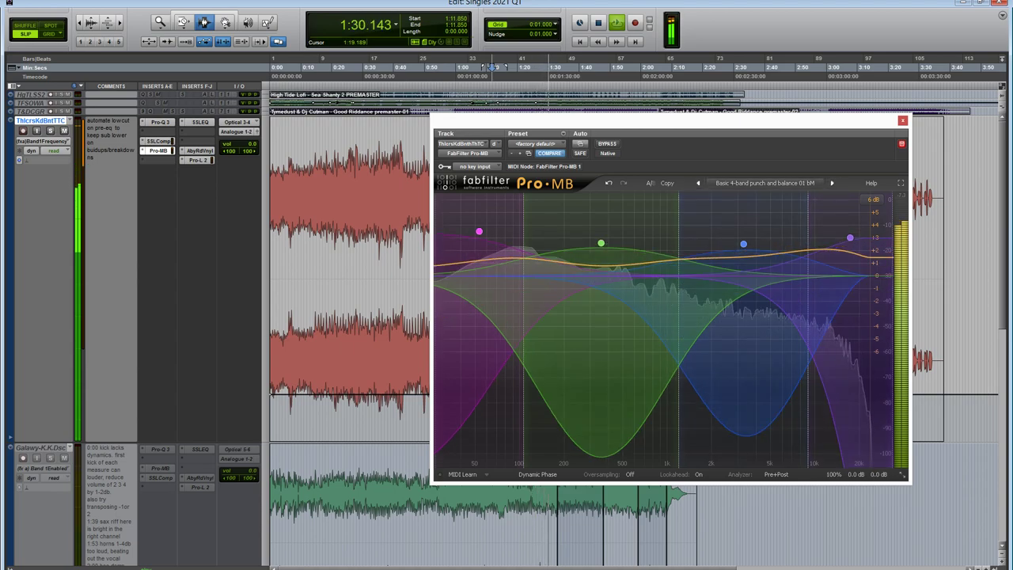
pyautogui.click(832, 183)
pyautogui.click(698, 183)
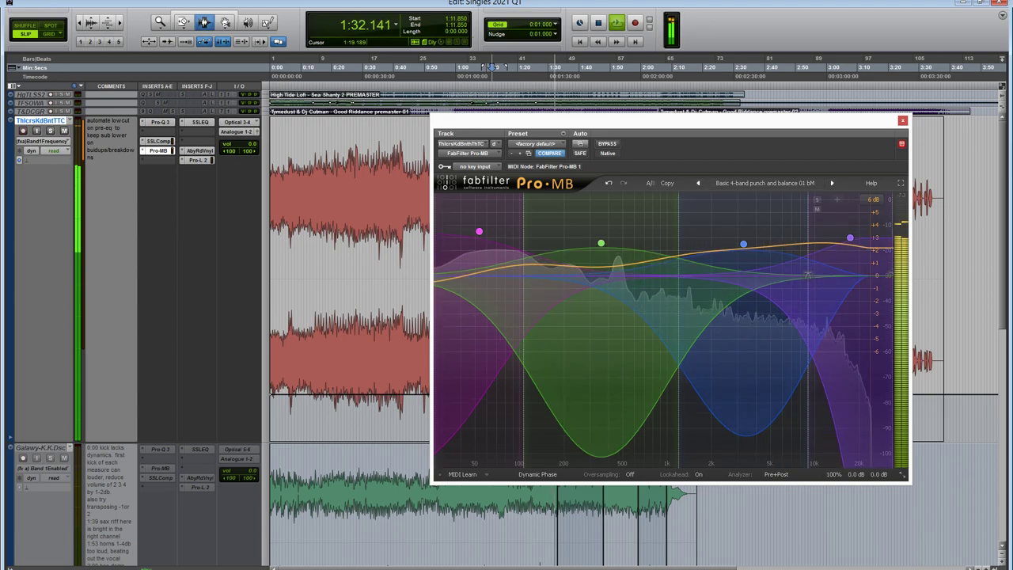
# Trim Pro-MB gains: Band 1 to about +1 dB, Band 3 to +0.9 dB, Band 2 to +1.6 dB, Band 2 threshold to -40 dB.
pyautogui.moveTo(601, 372)
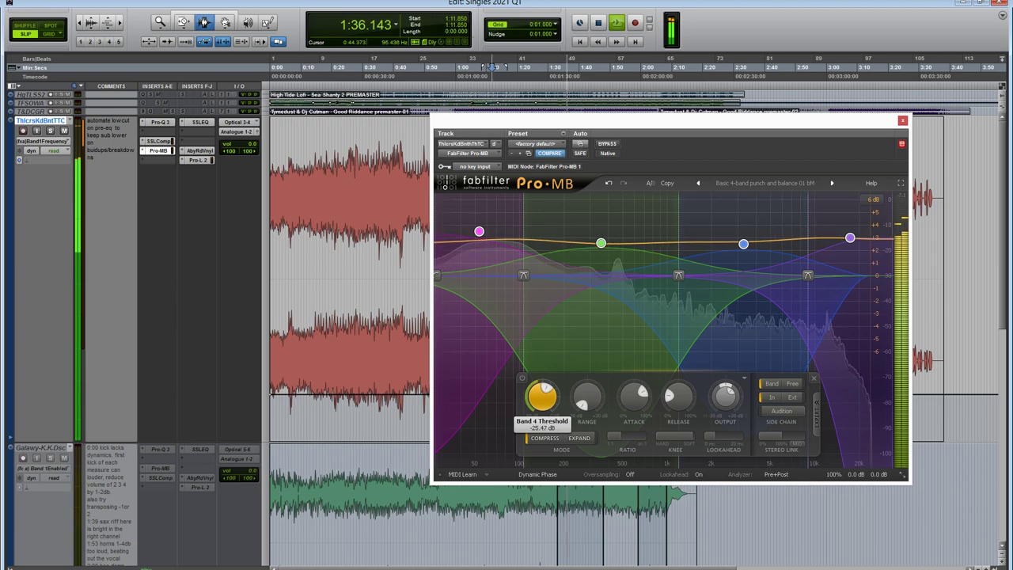
pyautogui.moveTo(478, 232)
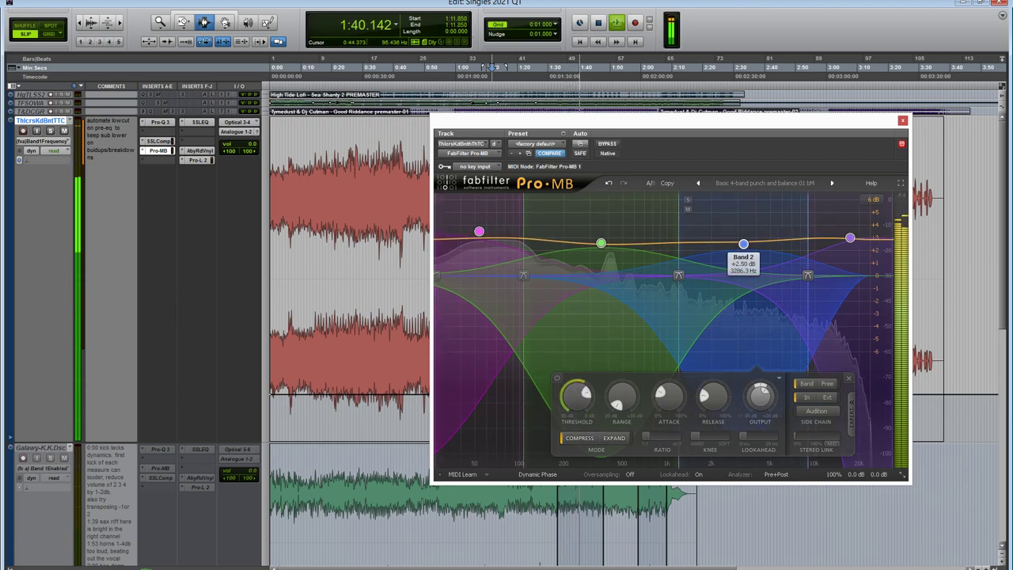
pyautogui.moveTo(617, 399)
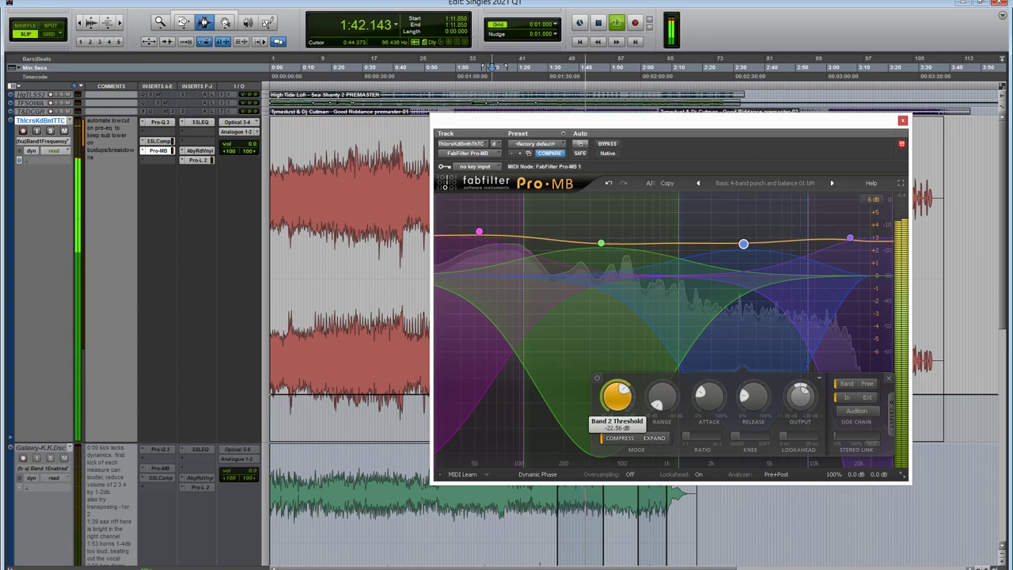
pyautogui.moveTo(743, 244)
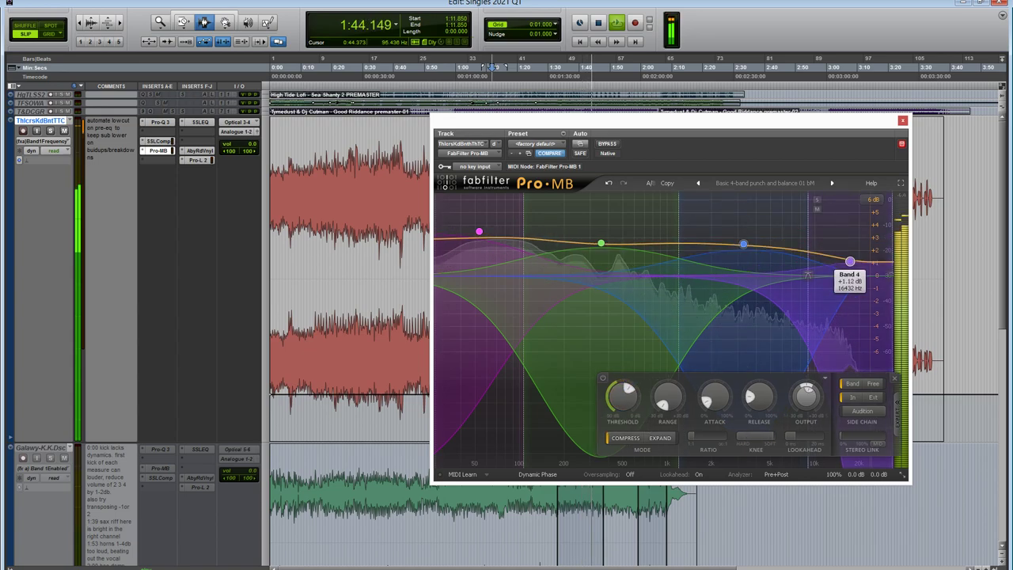
pyautogui.moveTo(600, 247)
pyautogui.moveTo(600, 246); pyautogui.dragTo(600, 258)
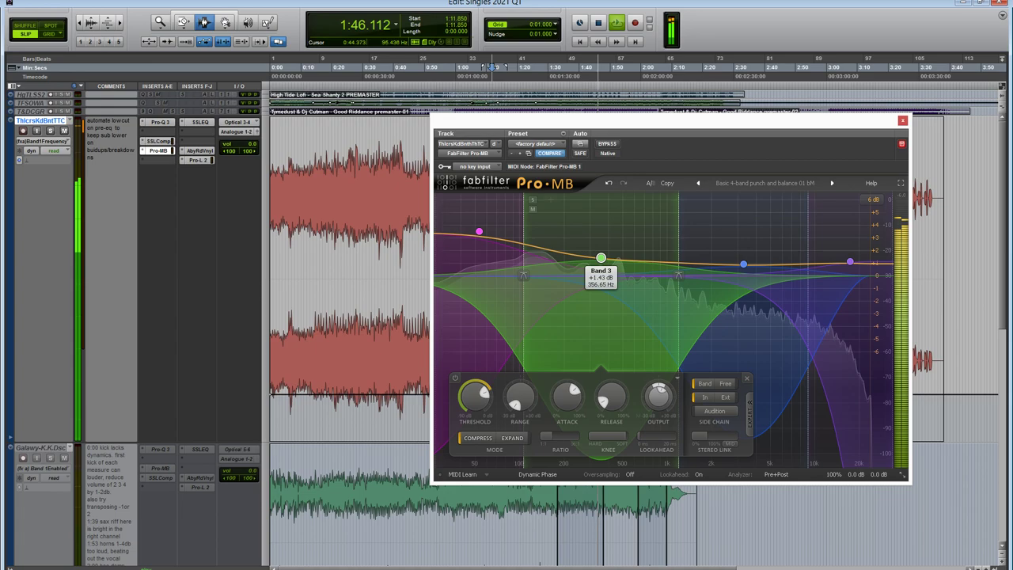
pyautogui.moveTo(479, 235); pyautogui.dragTo(478, 264)
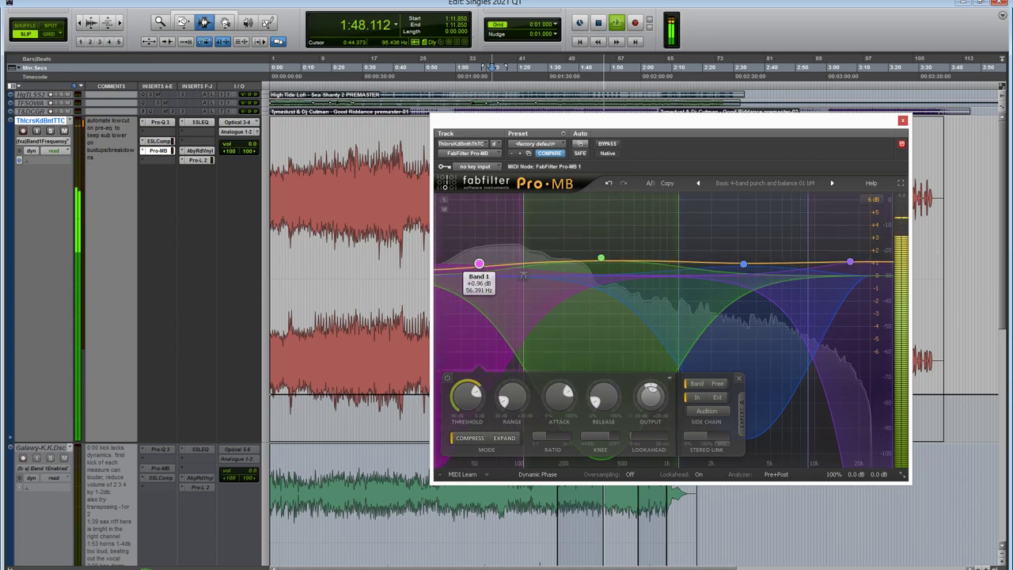
pyautogui.moveTo(467, 396)
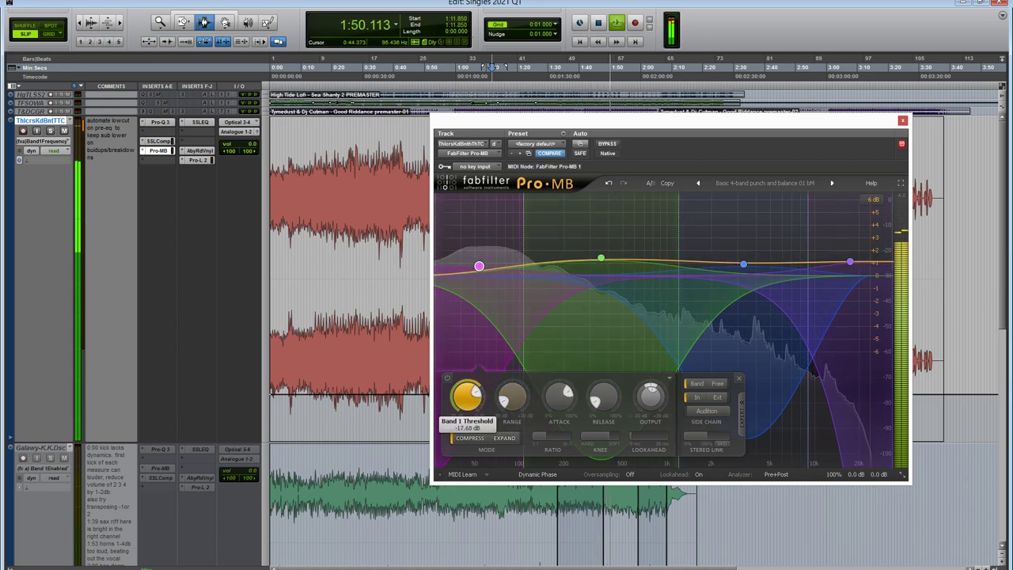
pyautogui.moveTo(601, 258)
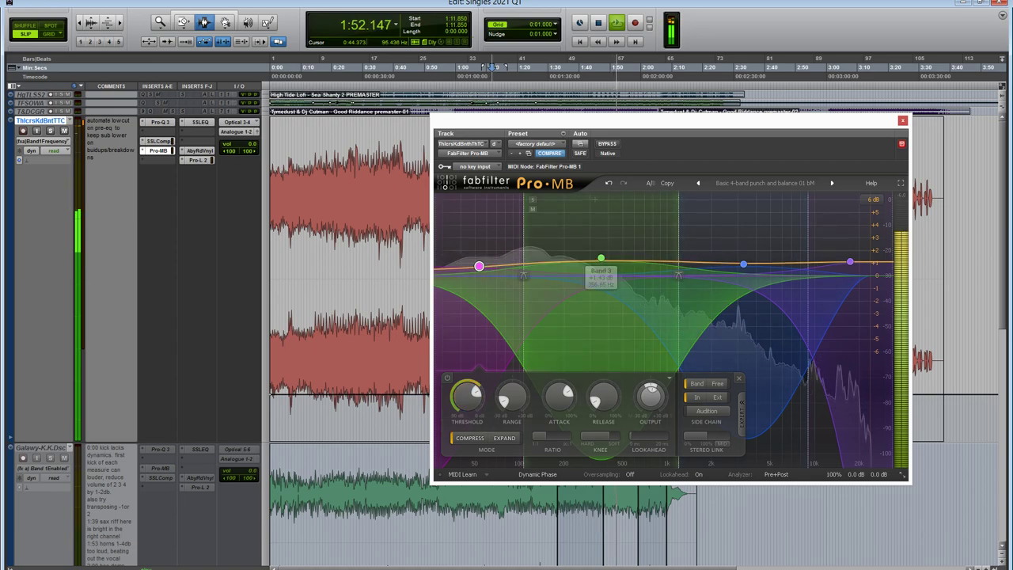
pyautogui.moveTo(600, 257); pyautogui.dragTo(601, 265)
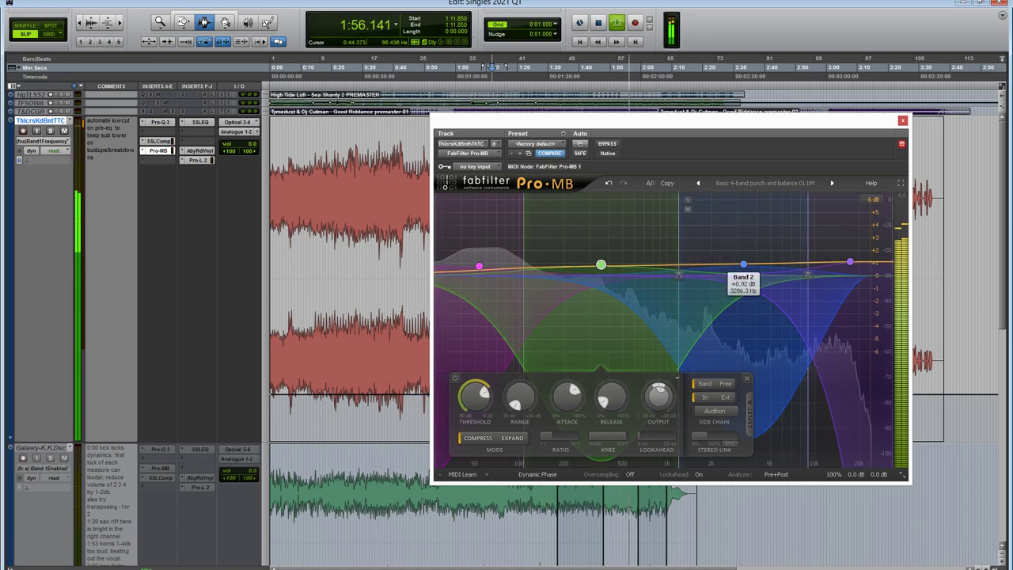
pyautogui.moveTo(743, 264)
pyautogui.mouseDown()
pyautogui.moveTo(743, 212)
pyautogui.moveTo(743, 256)
pyautogui.mouseUp()
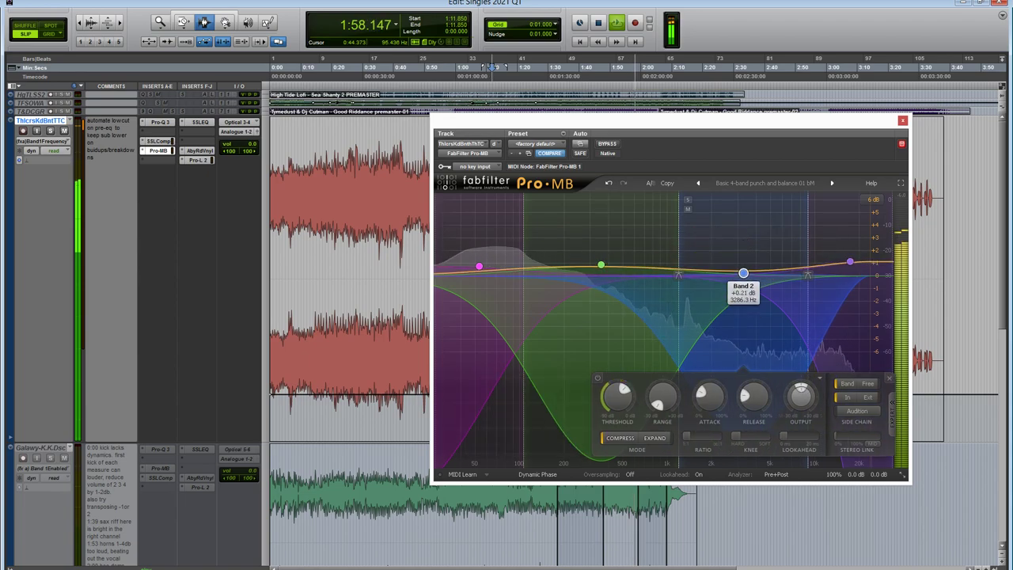
pyautogui.moveTo(617, 397)
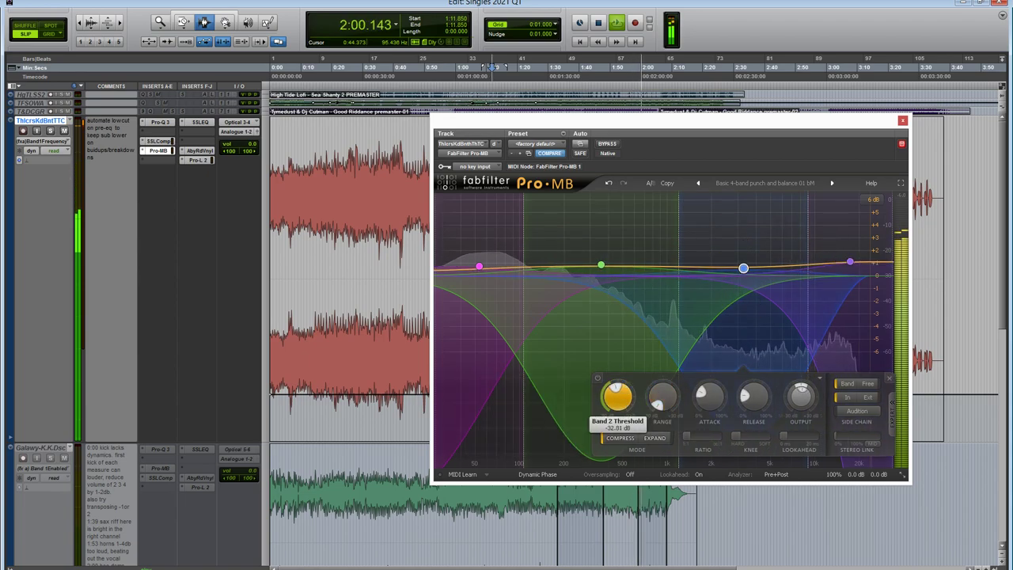
pyautogui.moveTo(618, 397); pyautogui.dragTo(617, 389)
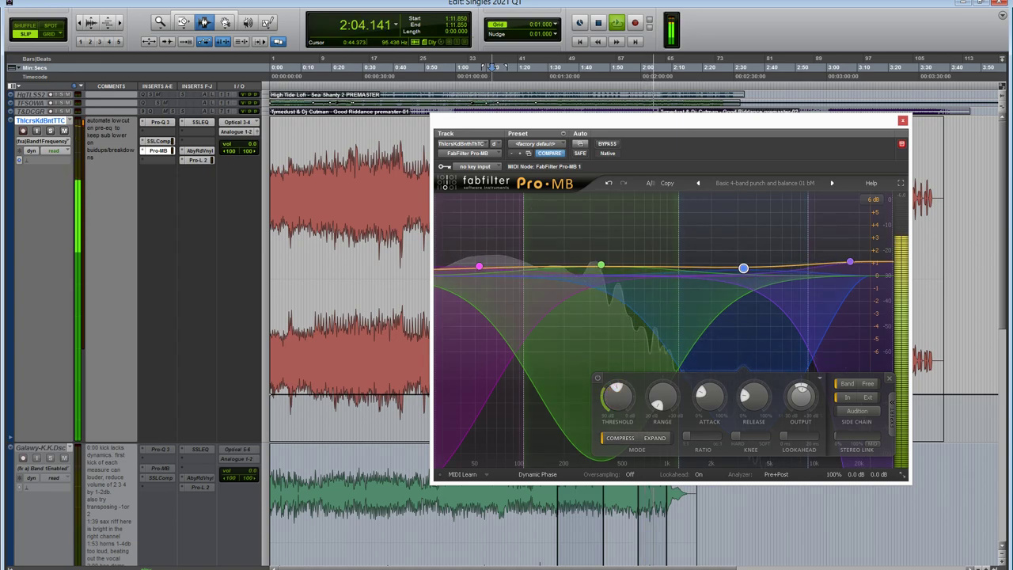
# Replay and retune: Band 3 -4.5 dB, Band 1 +4.4 dB, Band 2 +3.4 dB, Band 4 lower, Band 2 threshold -24.7 dB.
pyautogui.moveTo(672, 120); pyautogui.dragTo(686, 140)
pyautogui.press('space')
pyautogui.press('space')
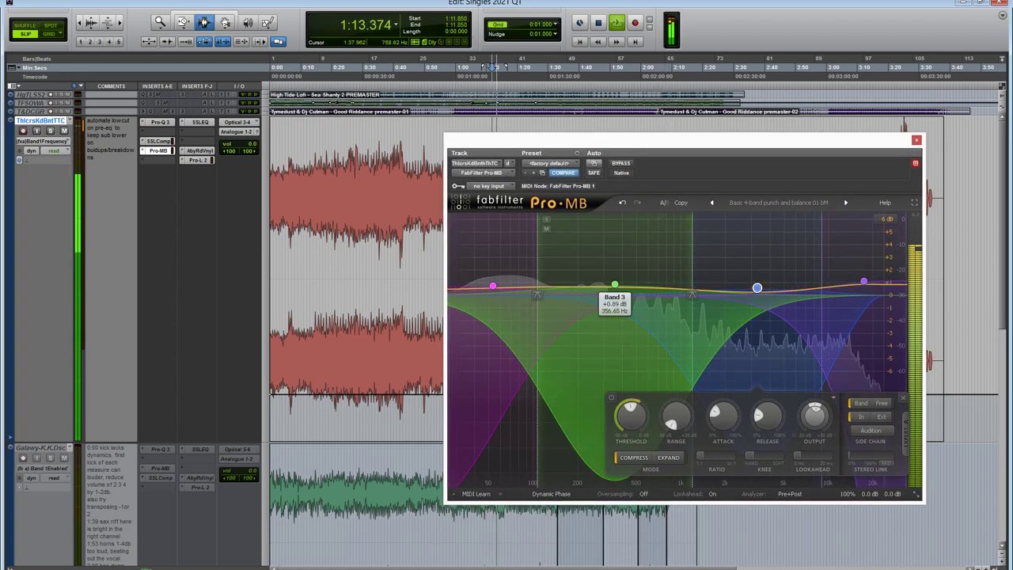
pyautogui.moveTo(615, 284)
pyautogui.mouseDown()
pyautogui.moveTo(615, 353)
pyautogui.moveTo(615, 234)
pyautogui.moveTo(615, 266)
pyautogui.mouseUp()
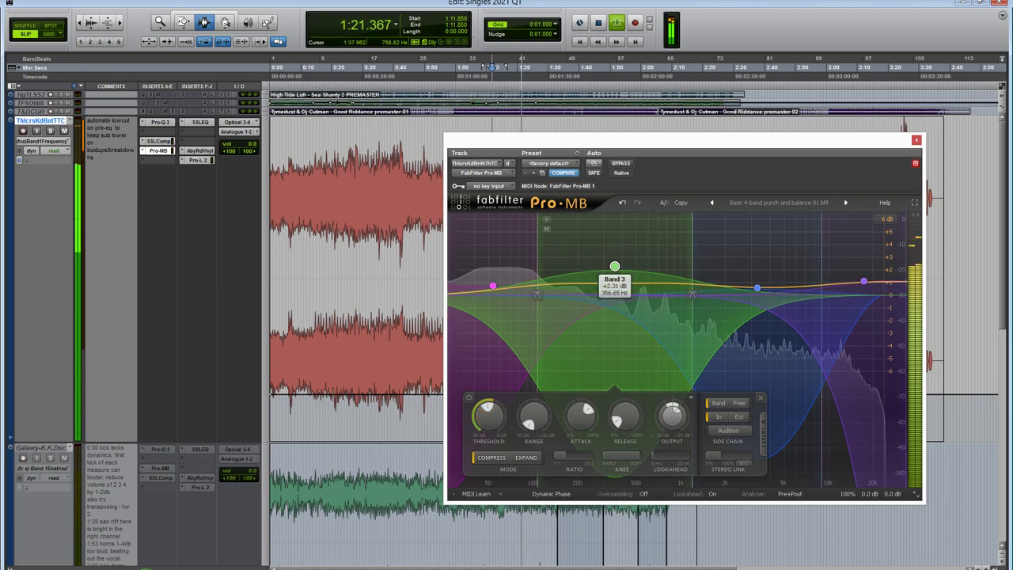
pyautogui.moveTo(493, 286); pyautogui.dragTo(492, 239)
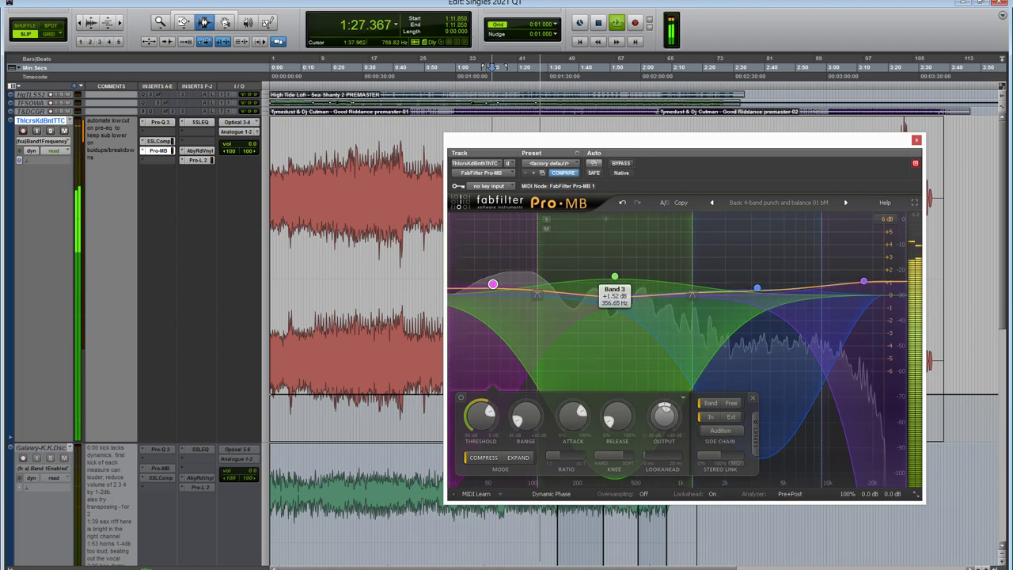
pyautogui.click(614, 276)
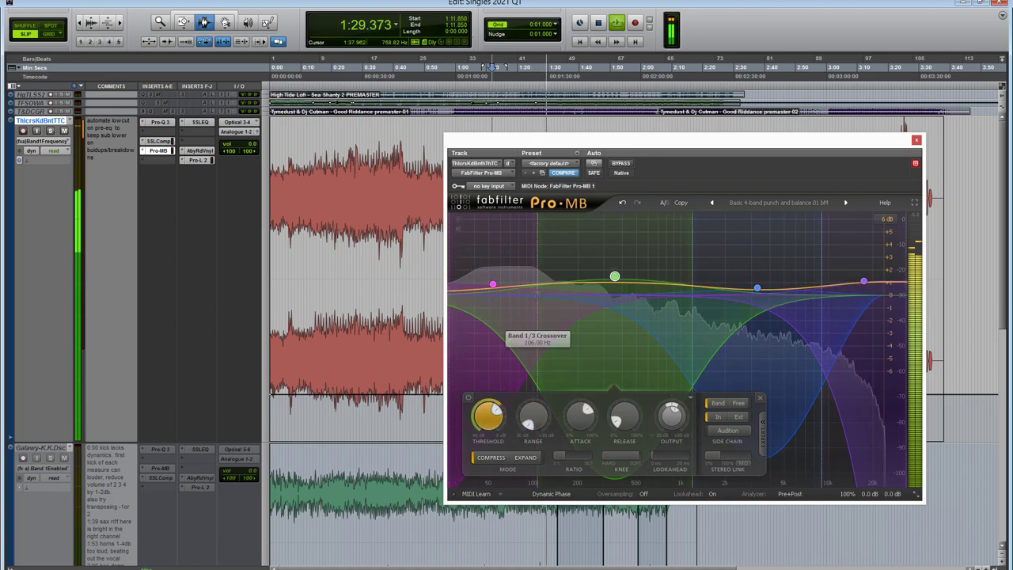
pyautogui.moveTo(757, 288); pyautogui.dragTo(757, 251)
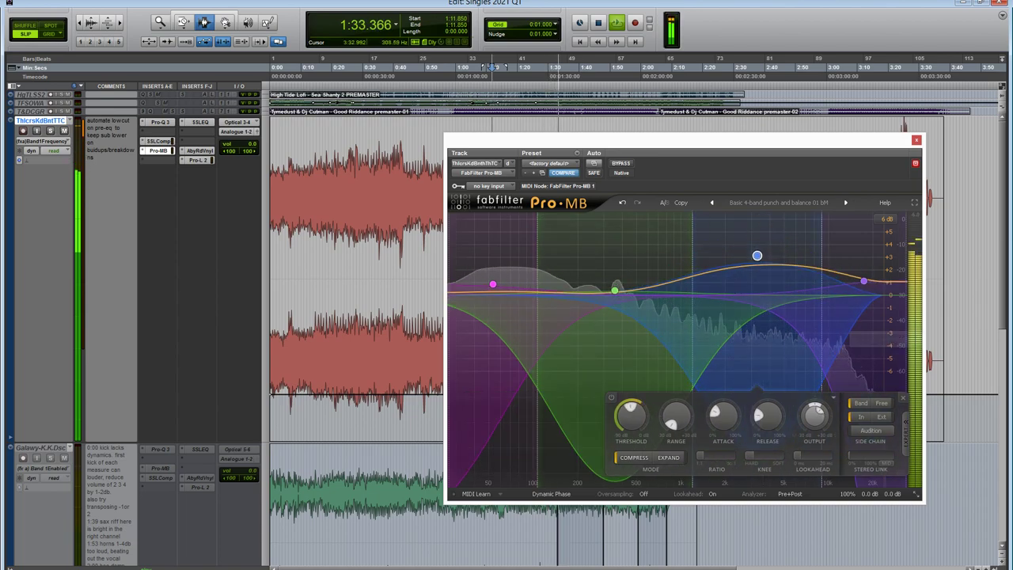
pyautogui.moveTo(864, 281); pyautogui.dragTo(863, 306)
pyautogui.moveTo(756, 256); pyautogui.dragTo(757, 272)
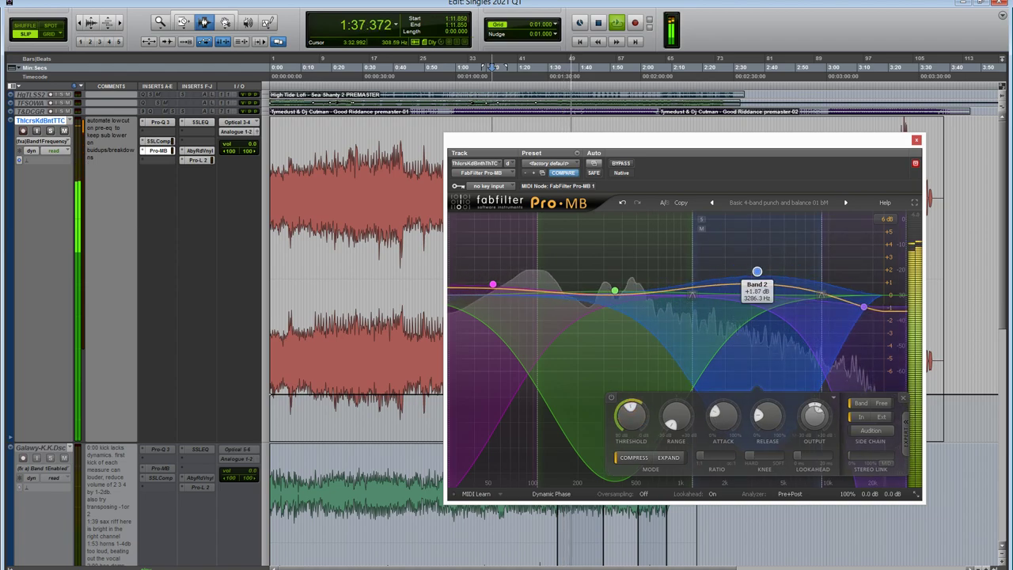
pyautogui.moveTo(630, 418); pyautogui.dragTo(631, 411)
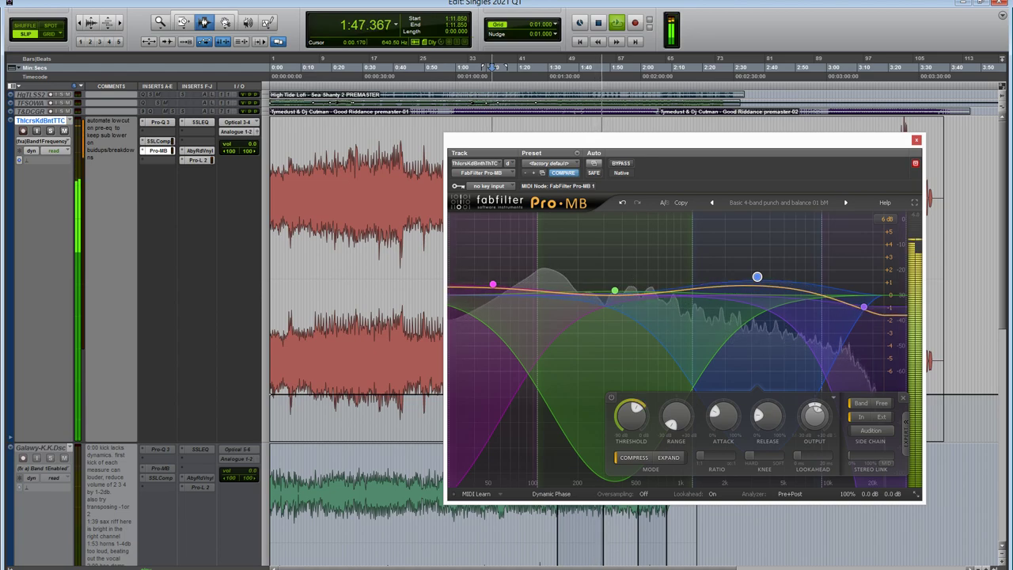
pyautogui.click(598, 23)
# Open the SSLComp window, move it aside, and play the master to audition it.
pyautogui.click(158, 141)
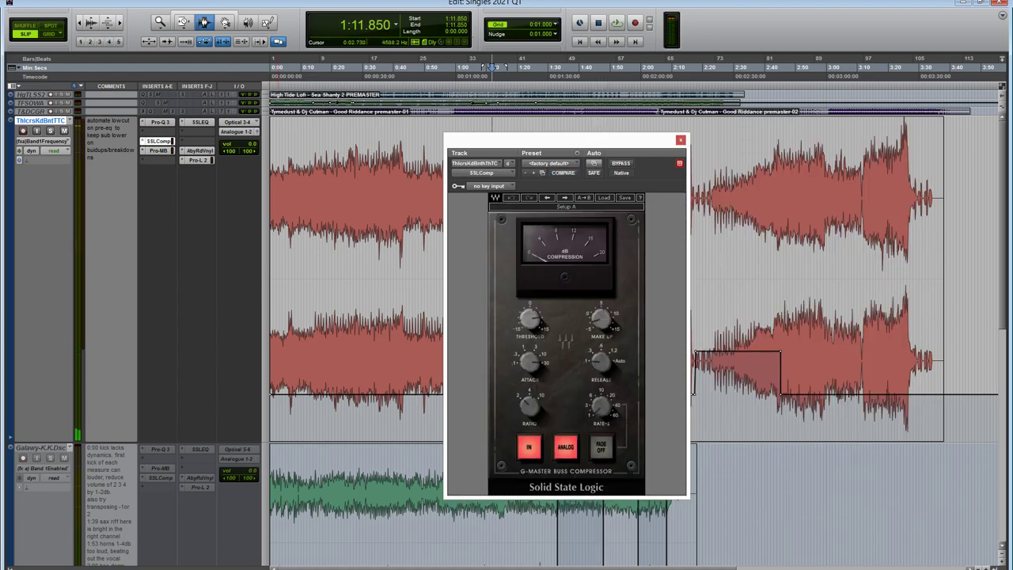
pyautogui.moveTo(554, 140); pyautogui.dragTo(768, 128)
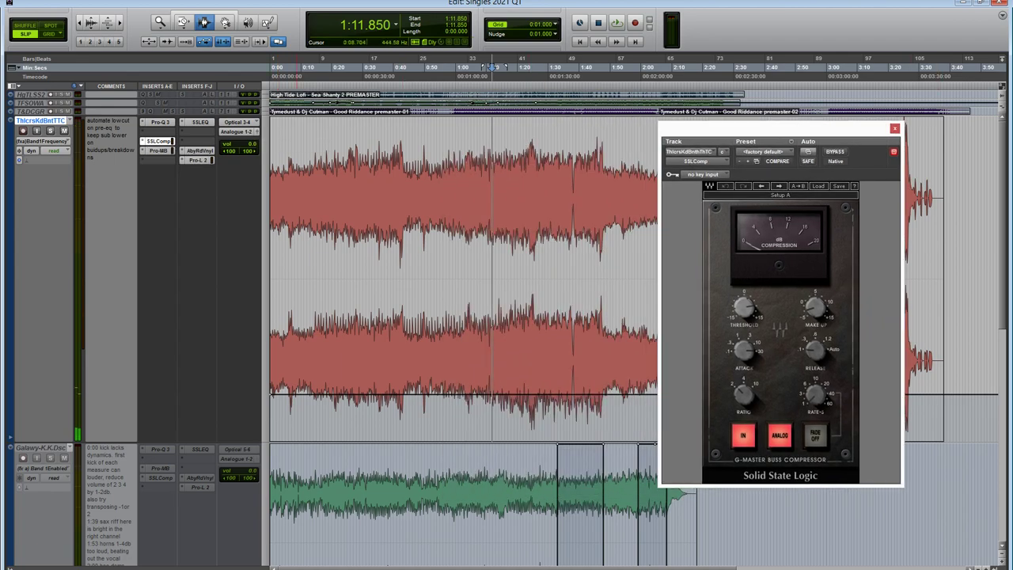
pyautogui.press('space')
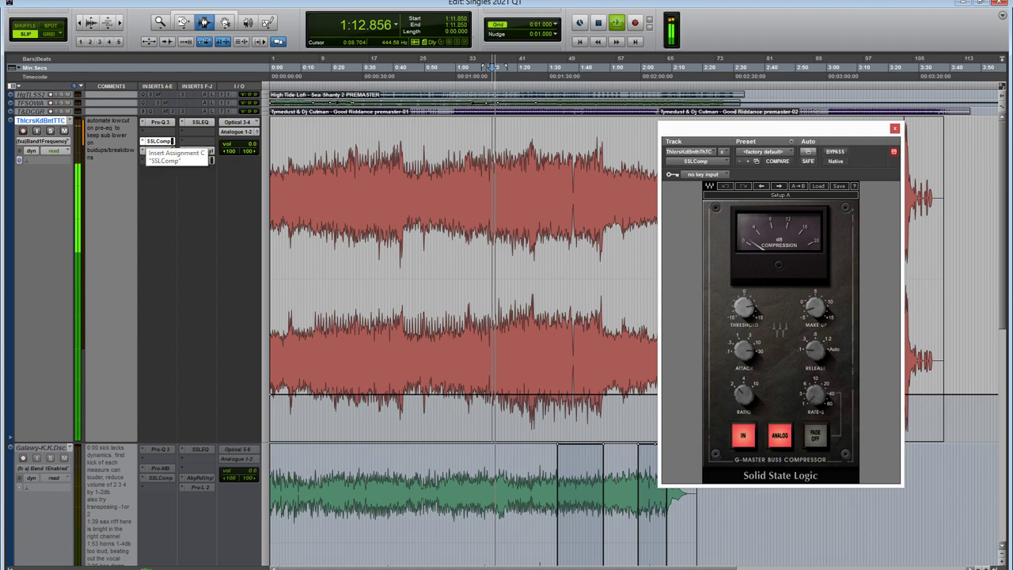
# Move Pro-MB ahead of SSLComp and back after it, then play with Abbey Road Vinyl showing.
pyautogui.click(158, 150)
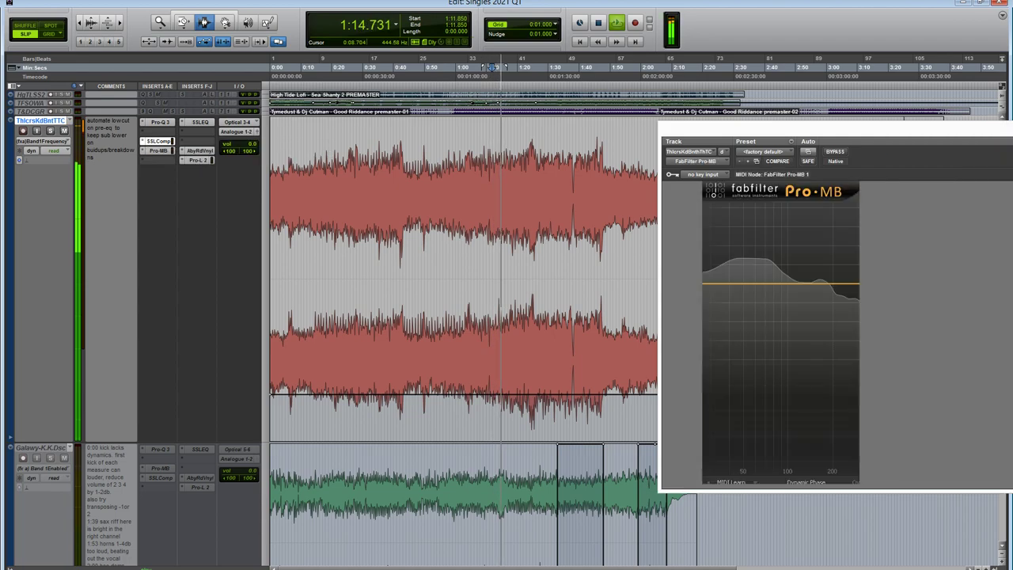
pyautogui.press('space')
pyautogui.moveTo(159, 150); pyautogui.dragTo(159, 132)
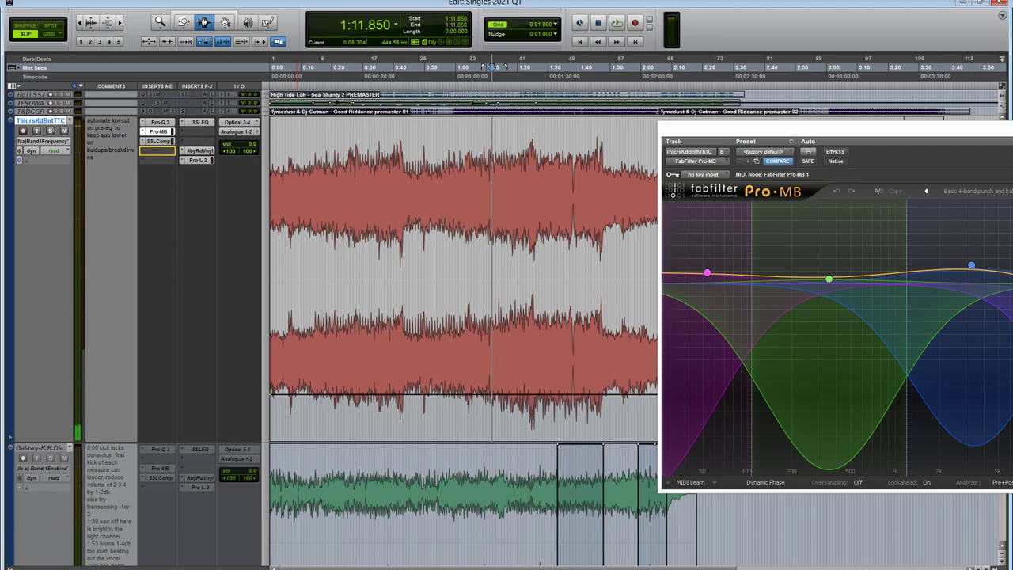
pyautogui.moveTo(158, 131); pyautogui.dragTo(158, 150)
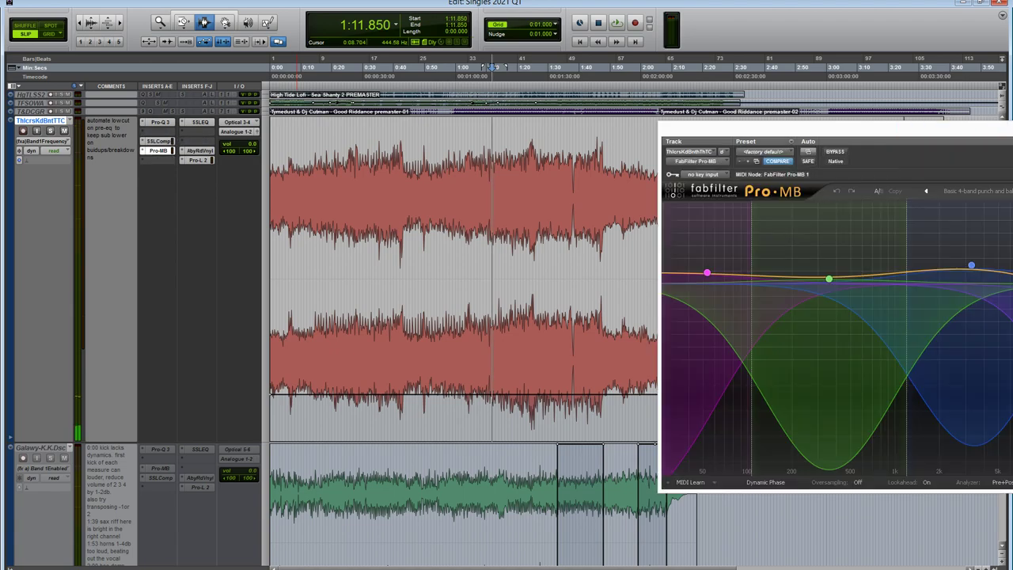
pyautogui.click(200, 150)
pyautogui.press('space')
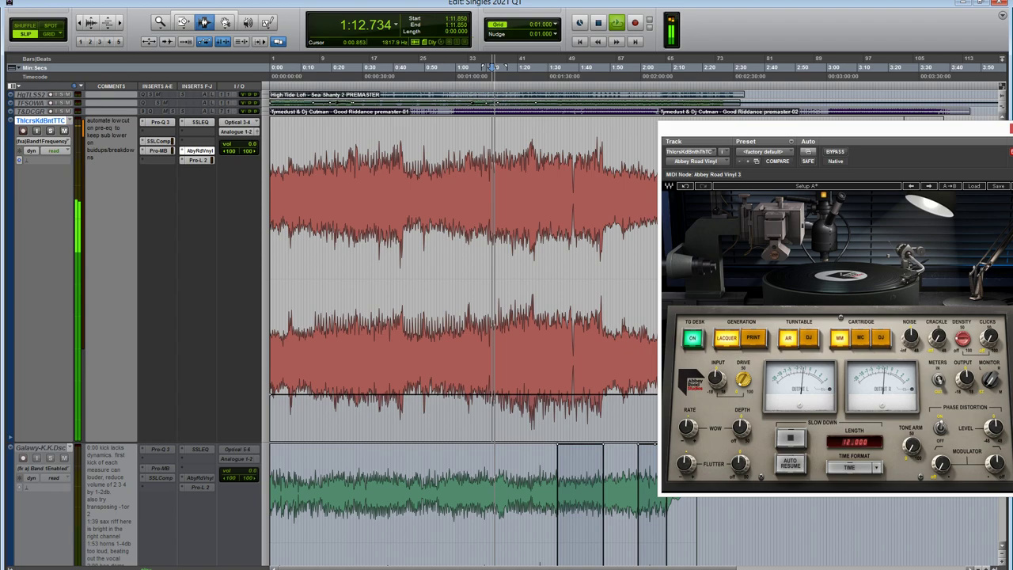
# Raise the Pro-L 2 gain slider from +11.8 to about +12.1 dB, then show Pro-MB again.
pyautogui.click(197, 160)
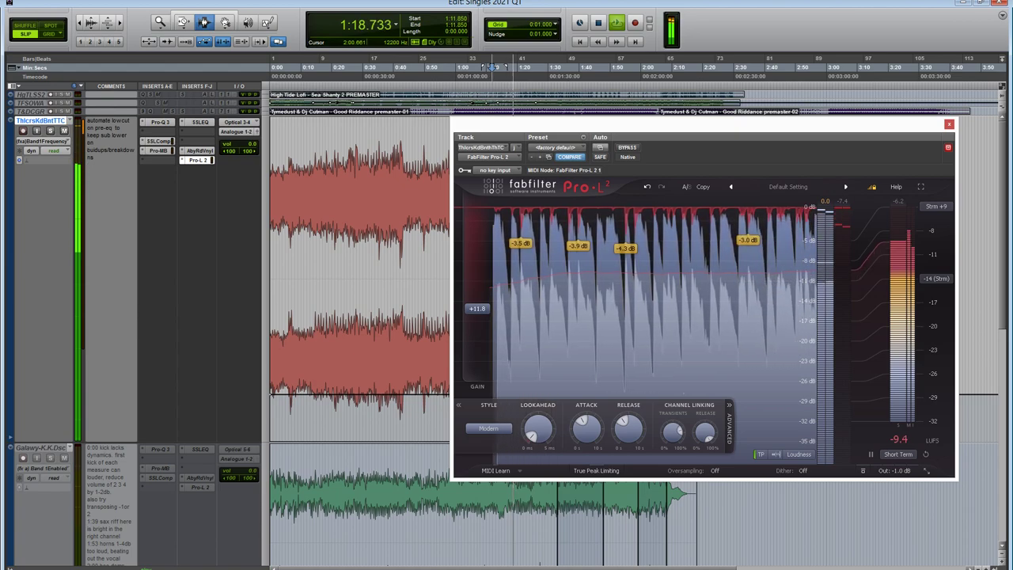
pyautogui.moveTo(477, 308); pyautogui.dragTo(477, 306)
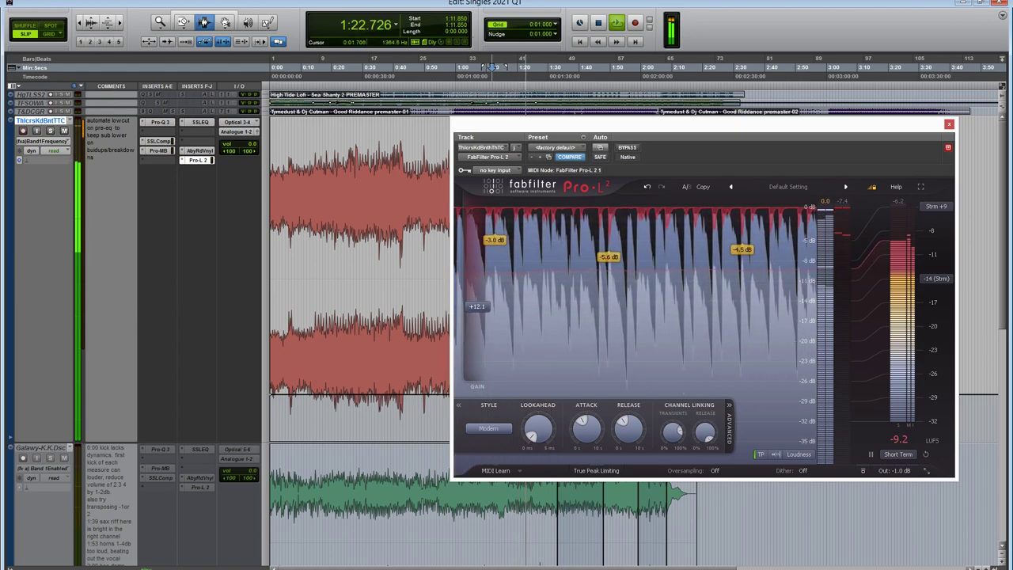
pyautogui.click(157, 150)
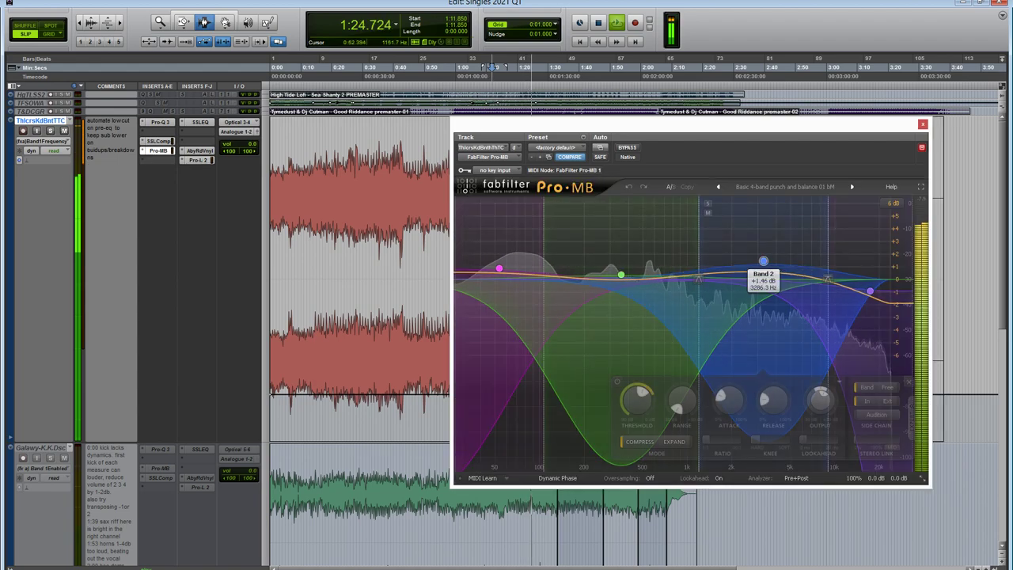
# Inspect Pro-MB's Band 2 and Band 1 settings, compare with Pro-L 2, and stop playback.
pyautogui.click(763, 261)
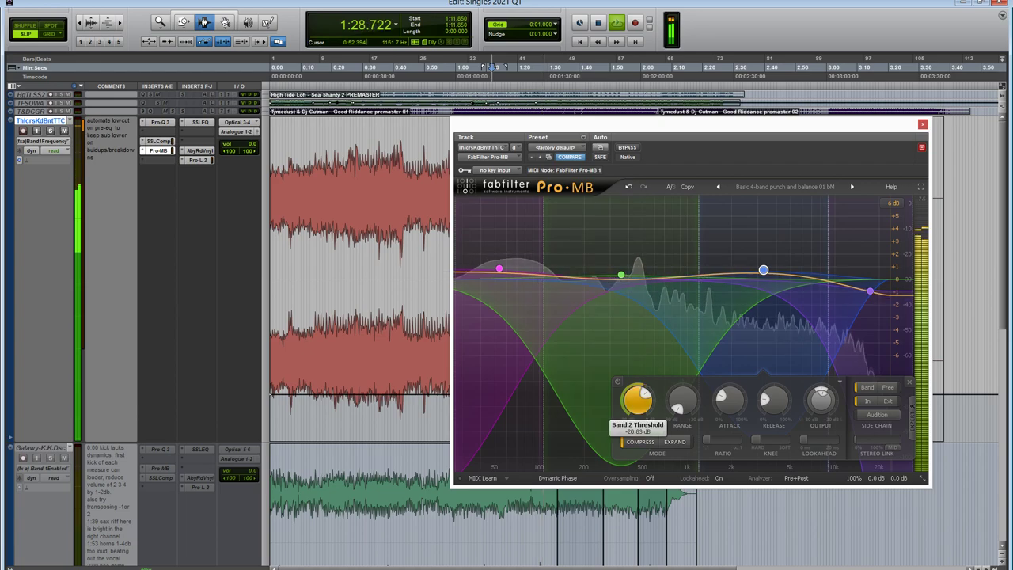
pyautogui.click(198, 160)
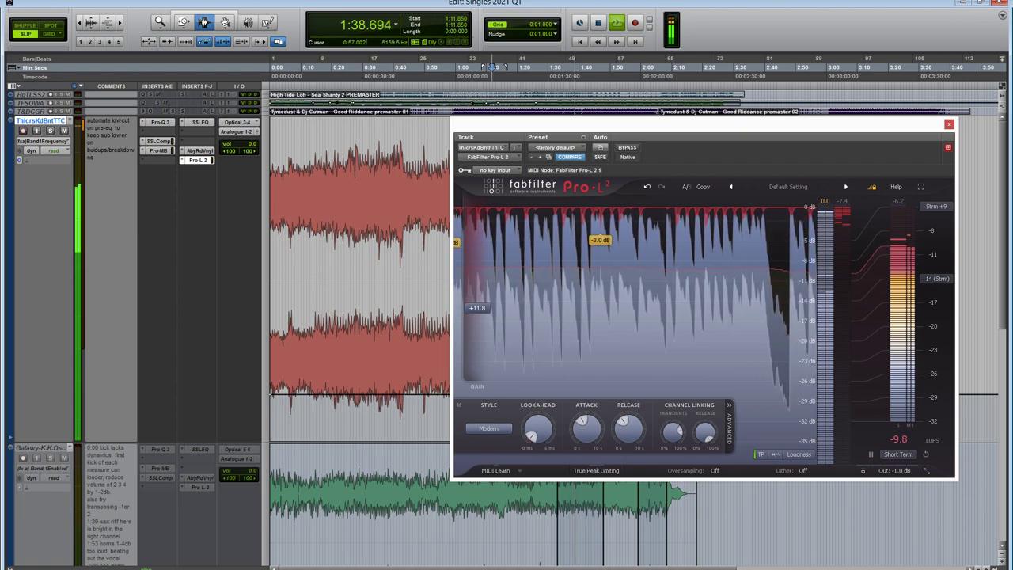
pyautogui.click(158, 150)
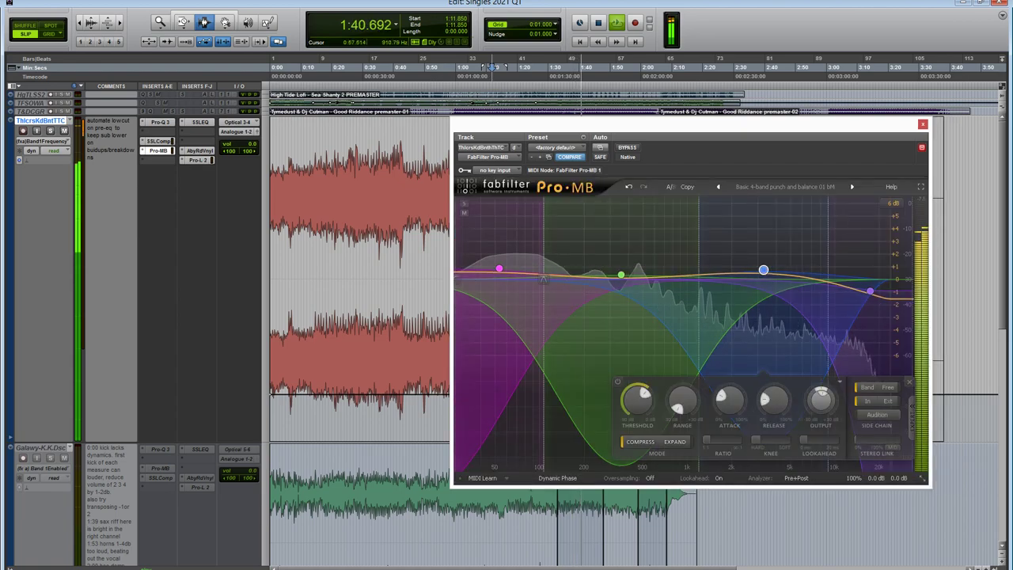
pyautogui.click(498, 273)
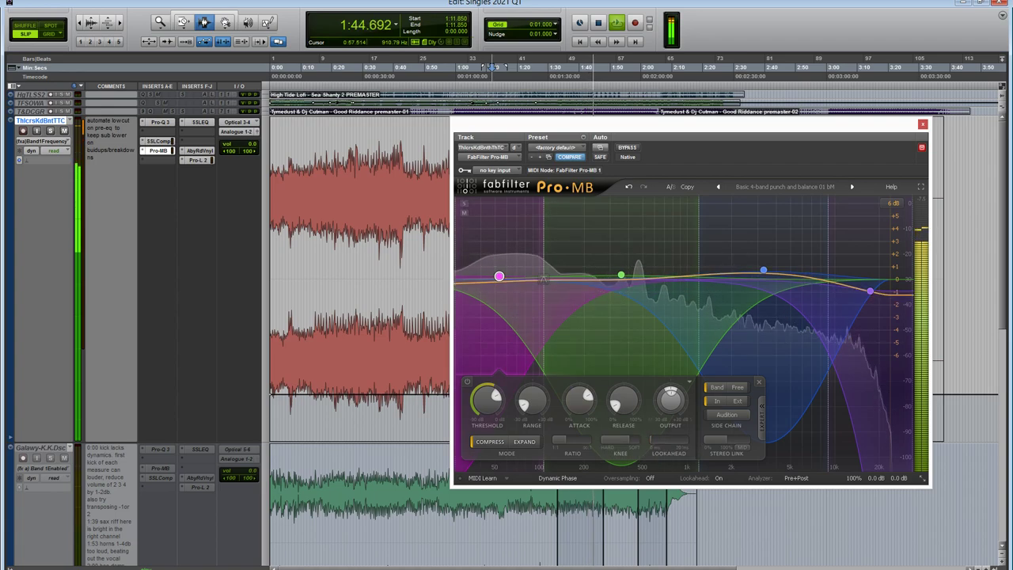
pyautogui.moveTo(498, 277)
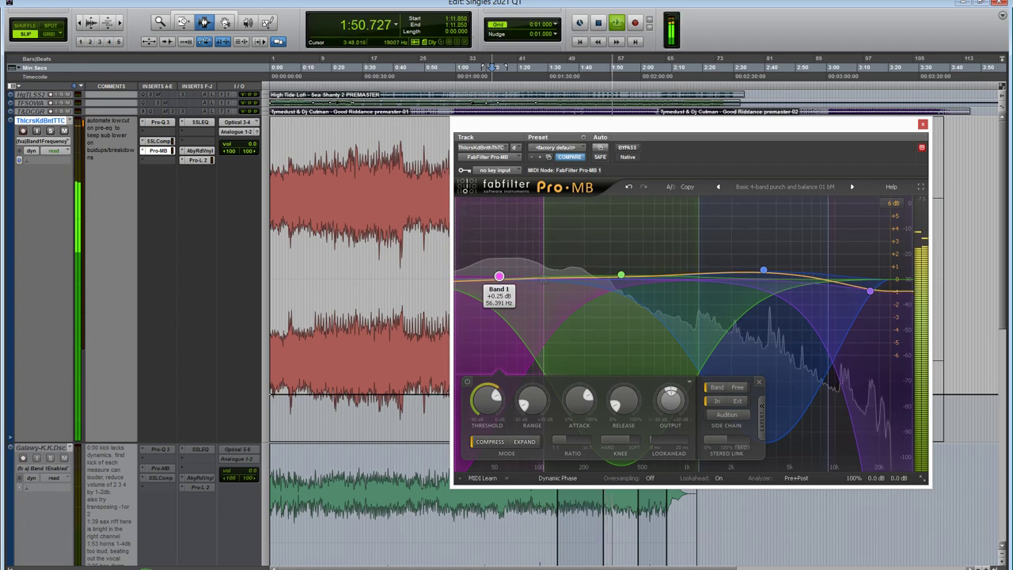
pyautogui.press('space')
# Select the whole 3:38 master clip and copy the track name from its name dialog.
pyautogui.click(922, 124)
pyautogui.hotkey('ctrl', 'a')
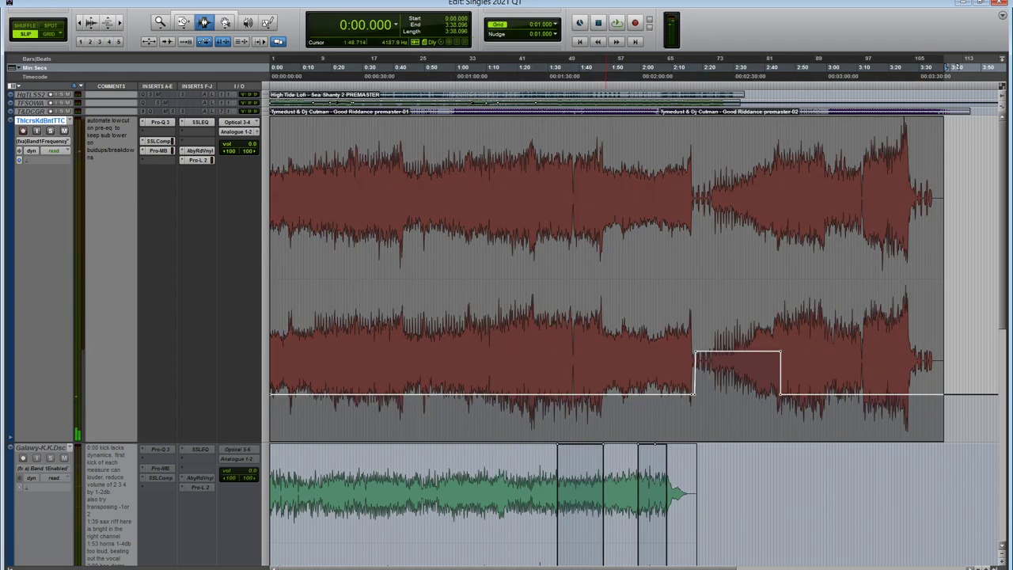
pyautogui.hotkey('ctrl', 'alt', 'b')
pyautogui.press('Escape')
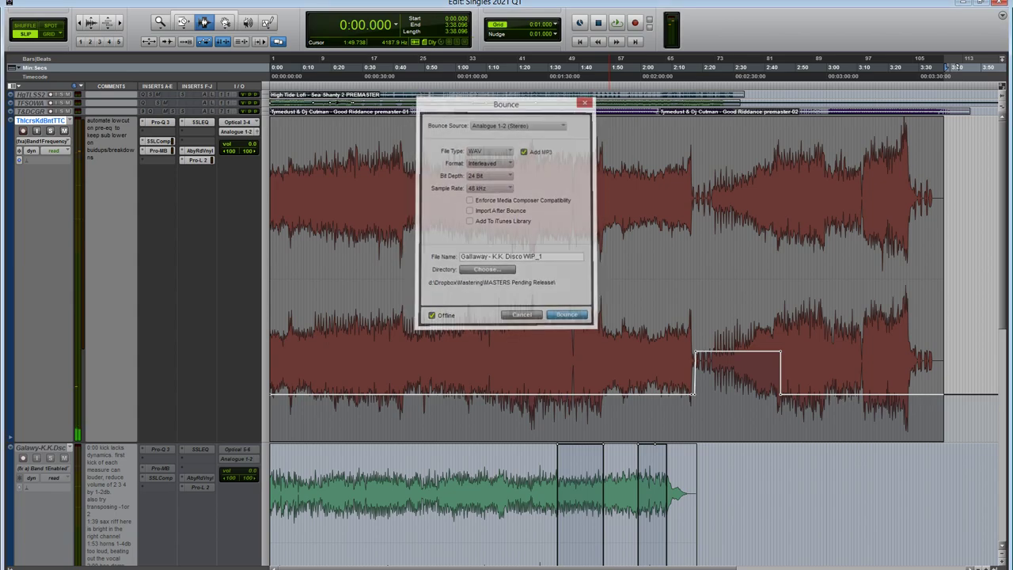
pyautogui.doubleClick(40, 120)
pyautogui.hotkey('ctrl', 'c')
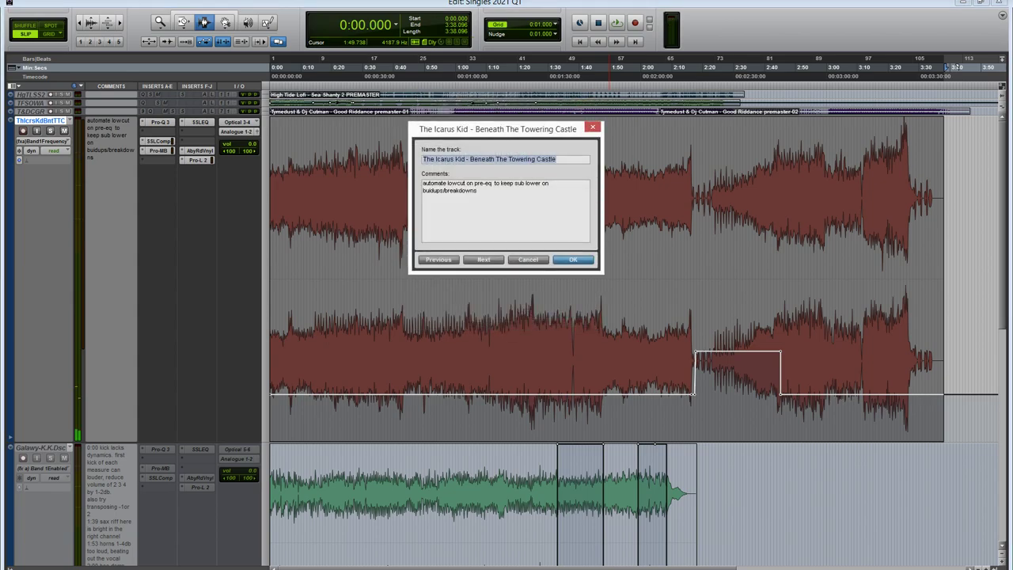
pyautogui.press('Escape')
# Bounce to disk as 'The Icarus Kid - Beneath The Towering Castle', replacing the existing files.
pyautogui.hotkey('ctrl', 'alt', 'b')
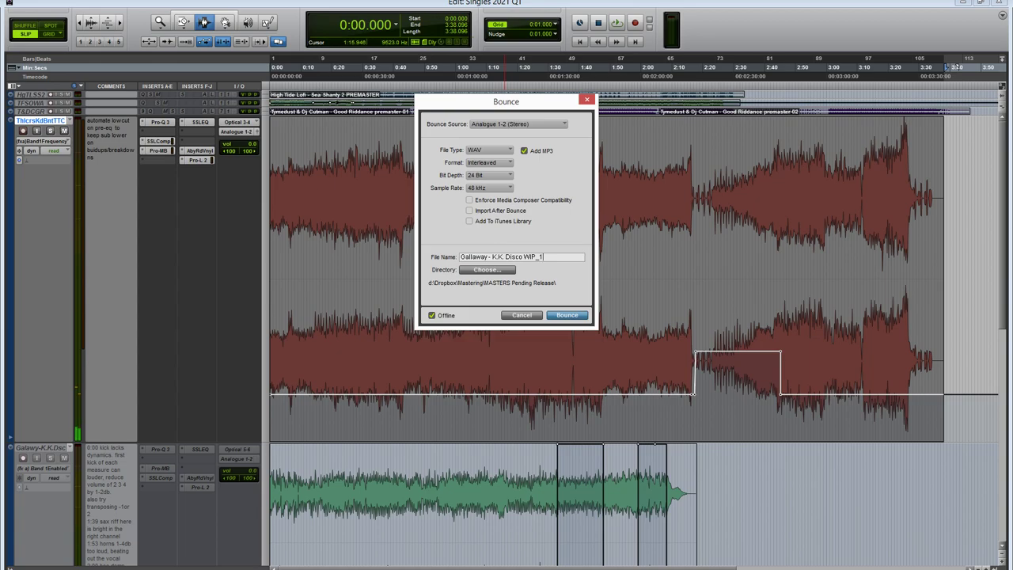
pyautogui.hotkey('ctrl', 'a')
pyautogui.hotkey('ctrl', 'v')
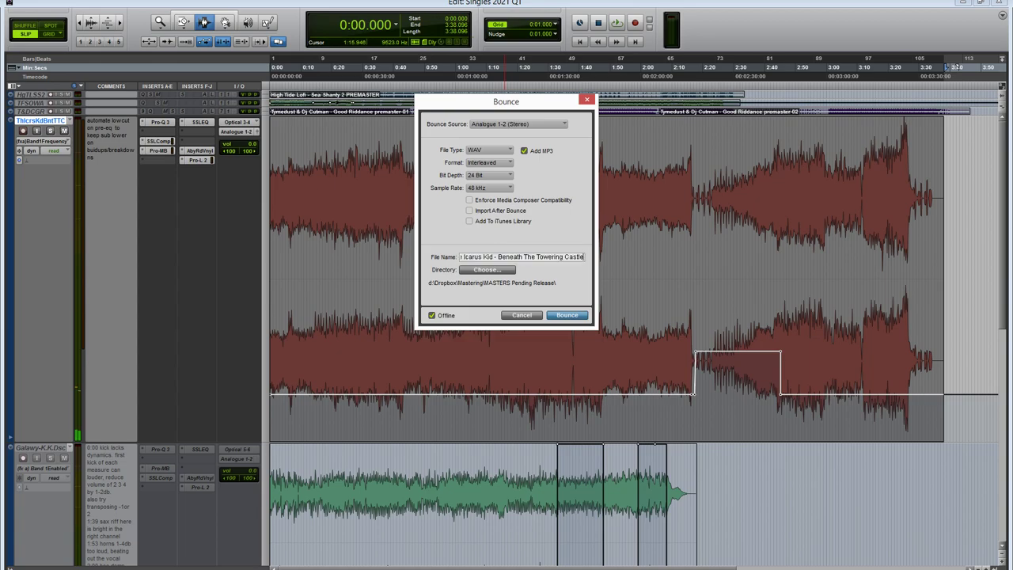
pyautogui.press('Return')
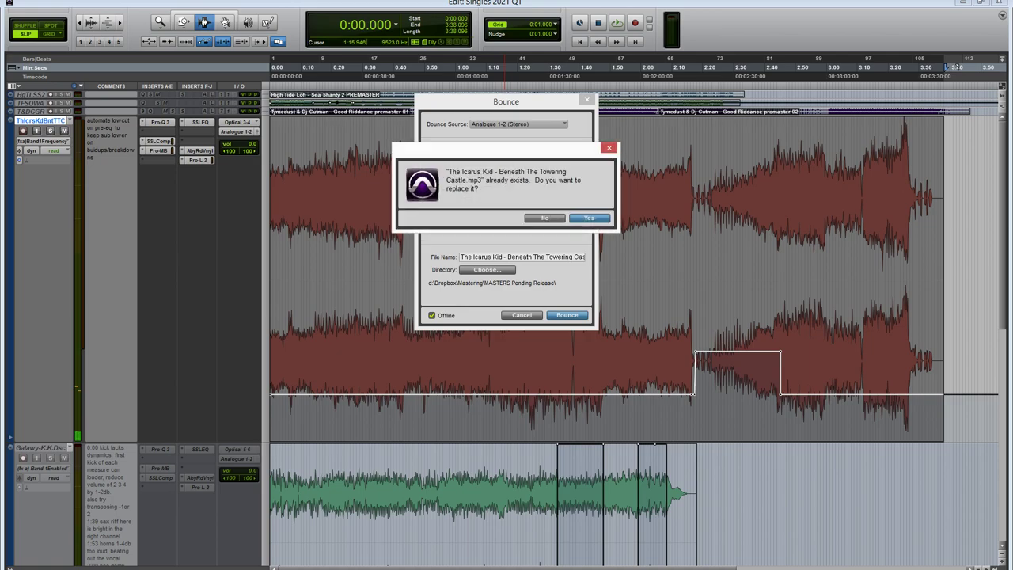
pyautogui.press('Return')
pyautogui.press('Return')
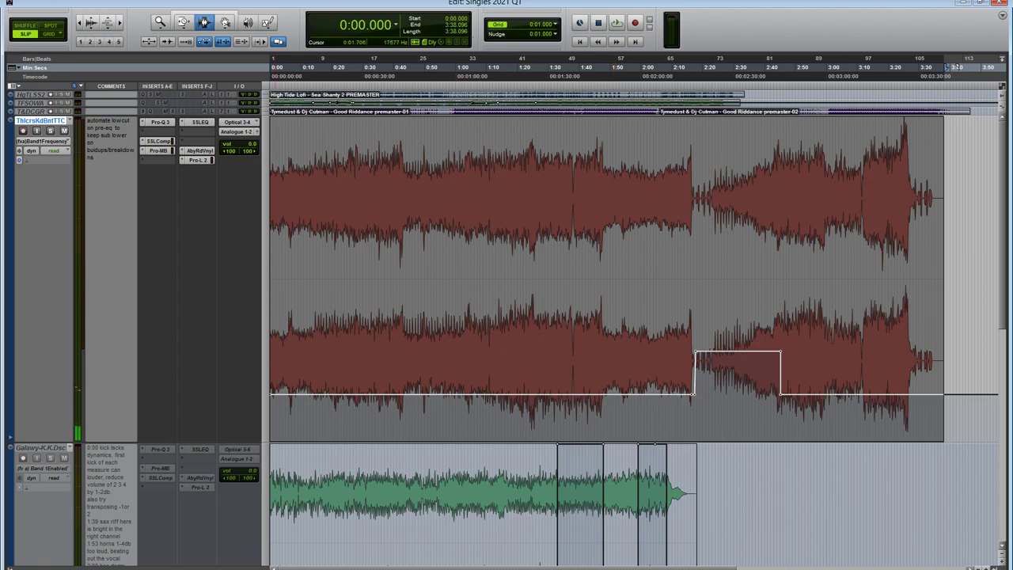
# Append a 'multiband??' note to the master track's comments and set the playhead to 0:37.888.
pyautogui.click(92, 150)
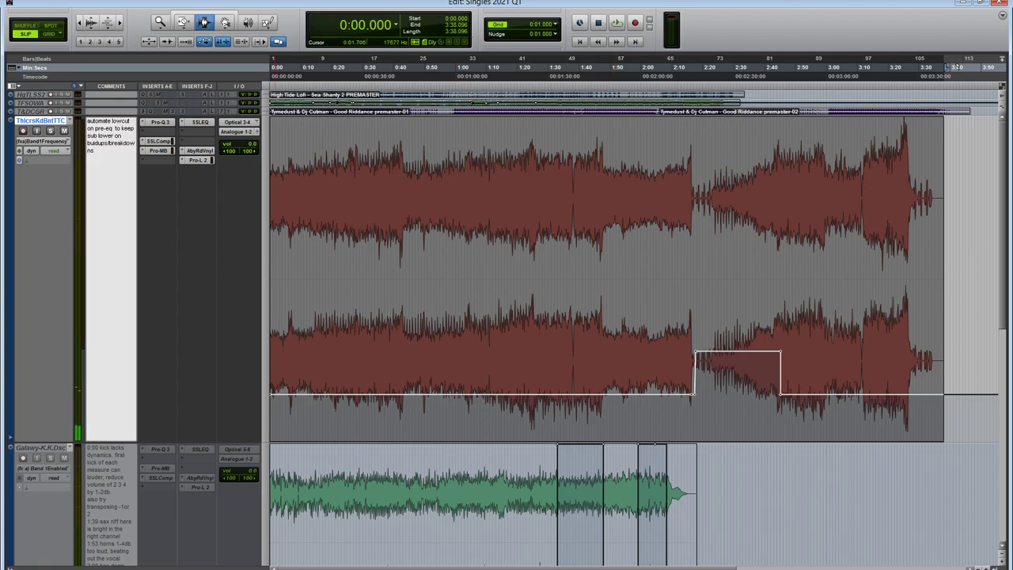
pyautogui.write('check')
pyautogui.press('Escape')
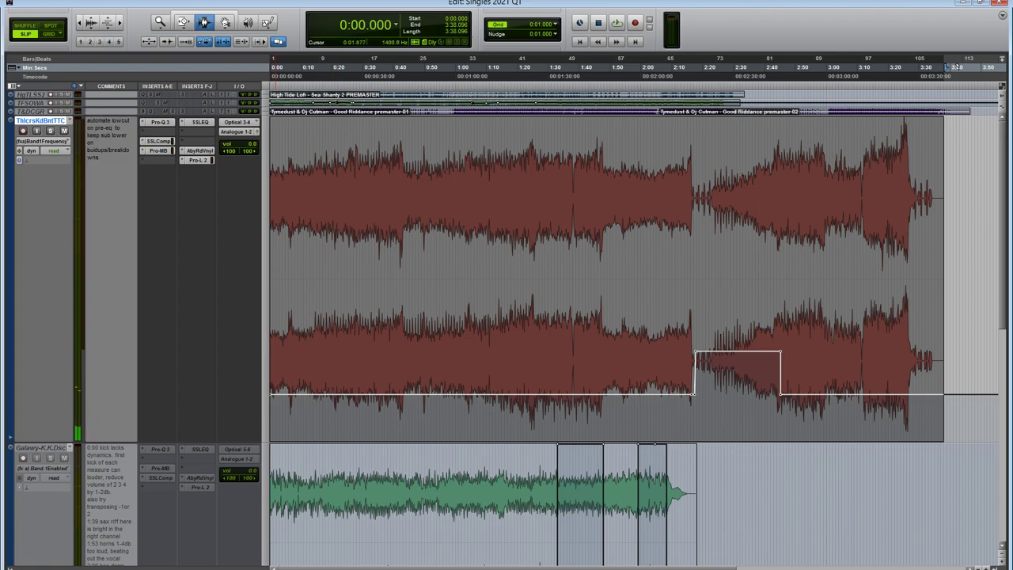
pyautogui.write('??')
pyautogui.click(386, 67)
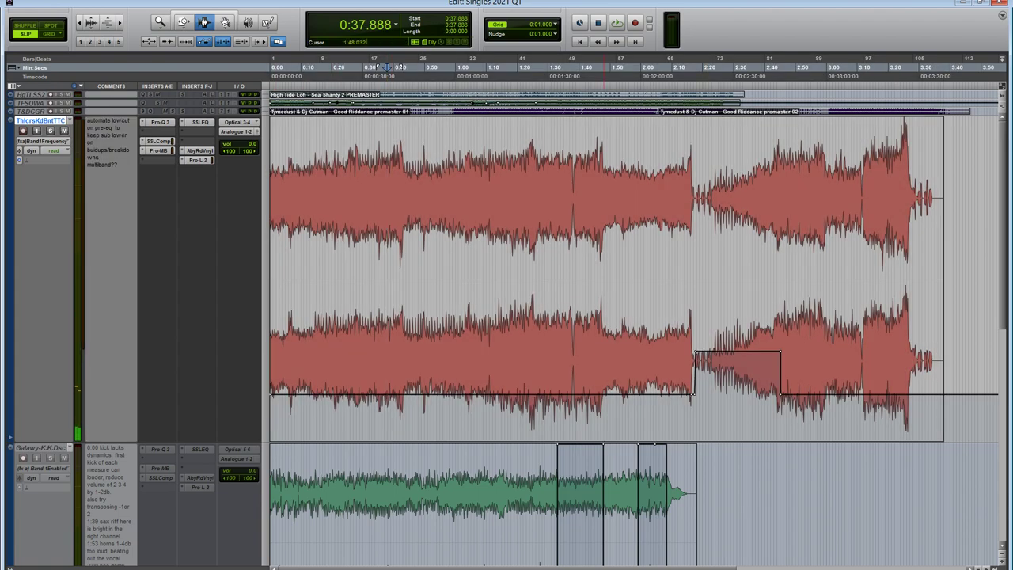
# Bring the OBS recording window forward and drag it aside to uncover the tracks.
pyautogui.moveTo(305, 565)
pyautogui.click(305, 527)
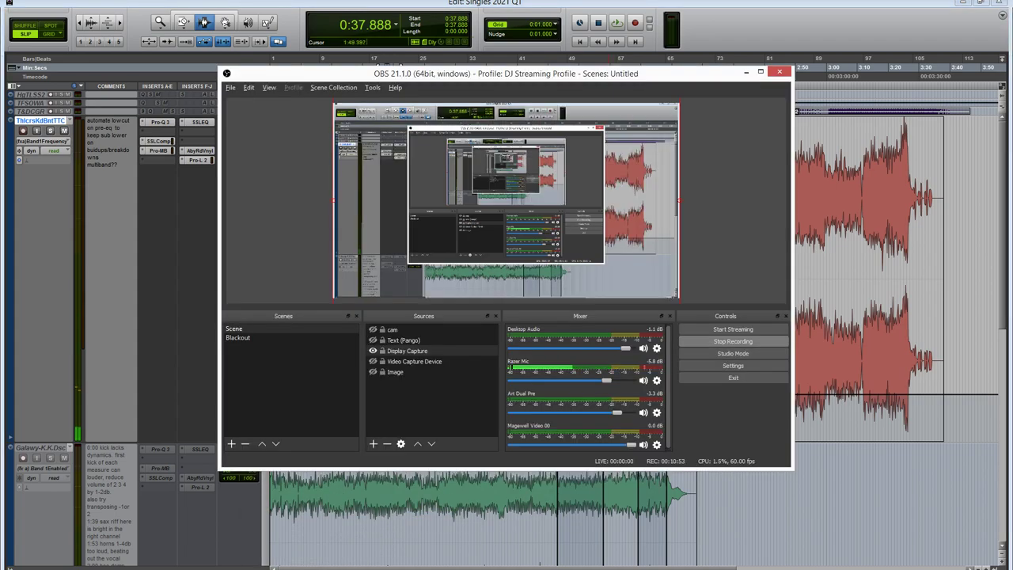
pyautogui.moveTo(506, 72); pyautogui.dragTo(636, 104)
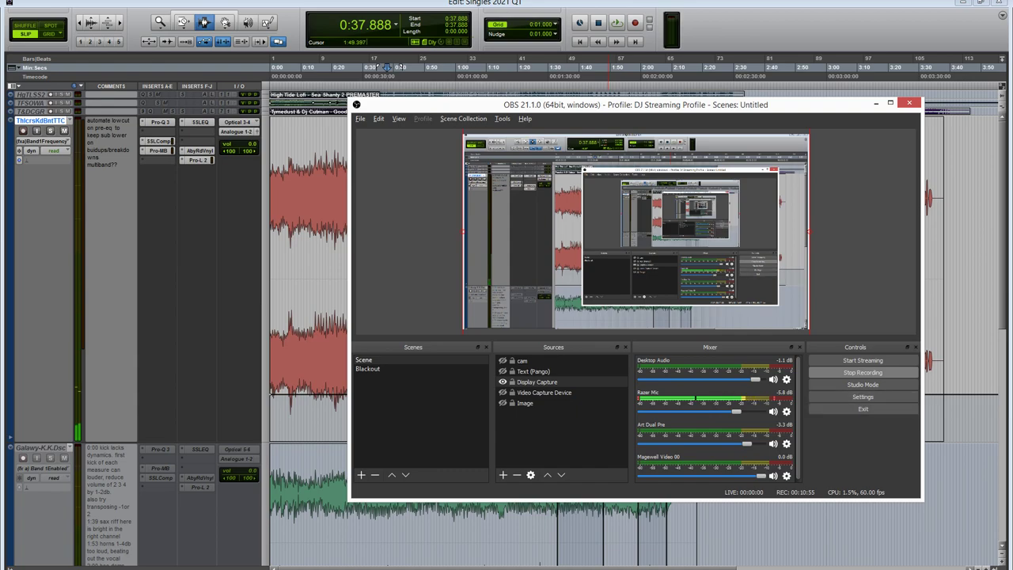